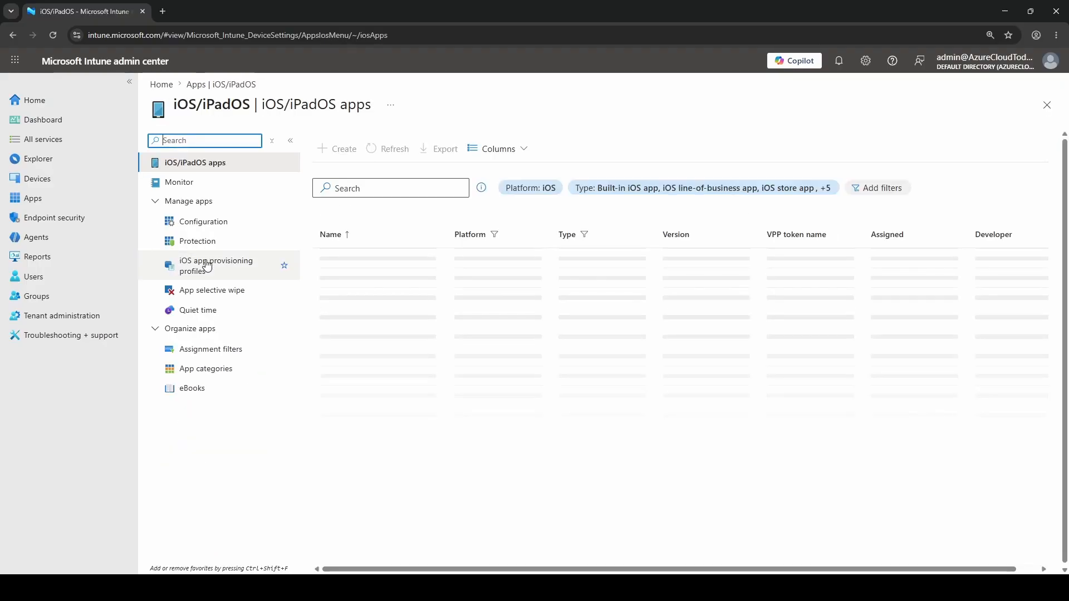
Step: Start a new app configuration policy for managed devices from the iOS/iPadOS app configuration page
{"action": "left_click", "coordinate": [156, 203]}
{"action": "left_click", "coordinate": [157, 202]}
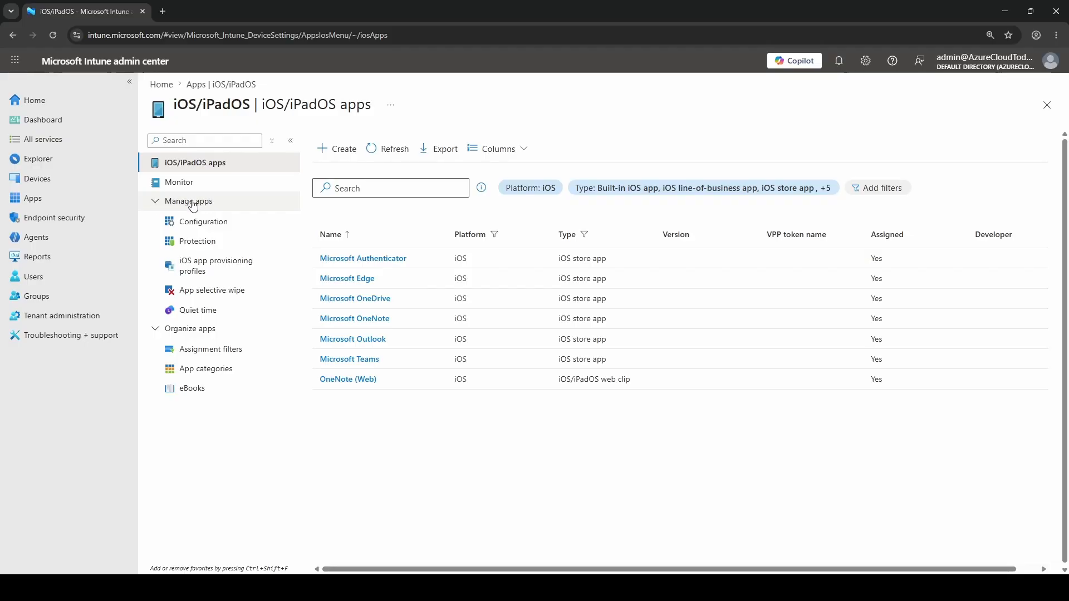
{"action": "left_click", "coordinate": [210, 223]}
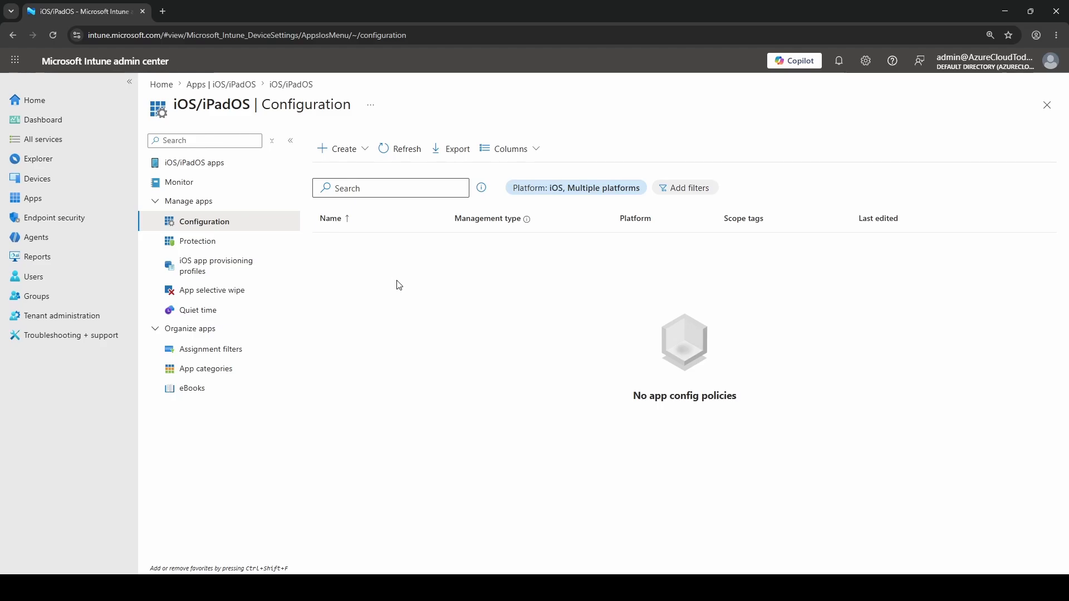
{"action": "left_click", "coordinate": [365, 154]}
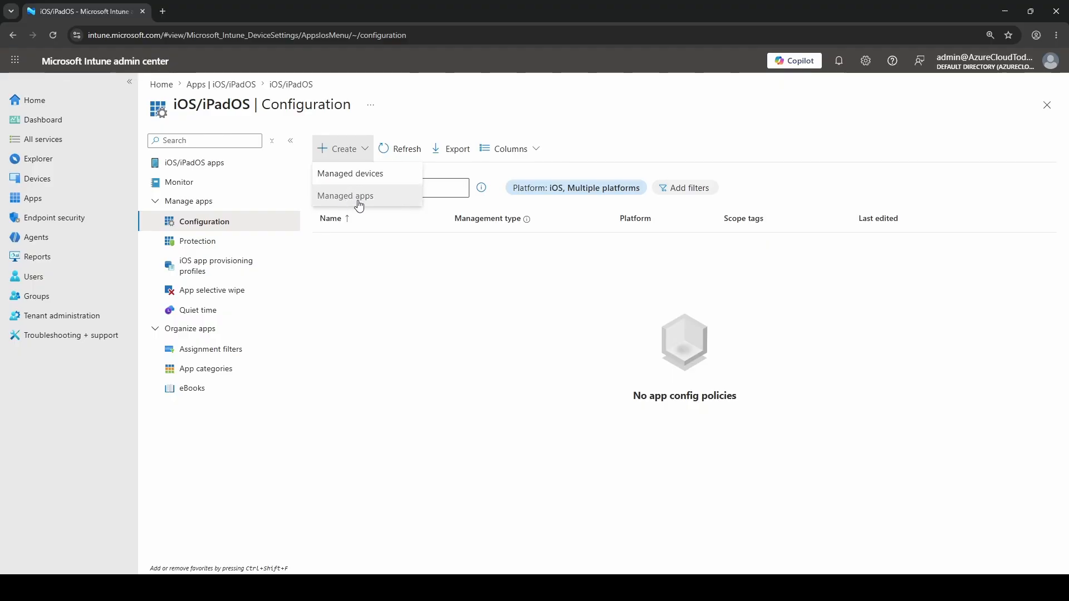
{"action": "left_click", "coordinate": [390, 175]}
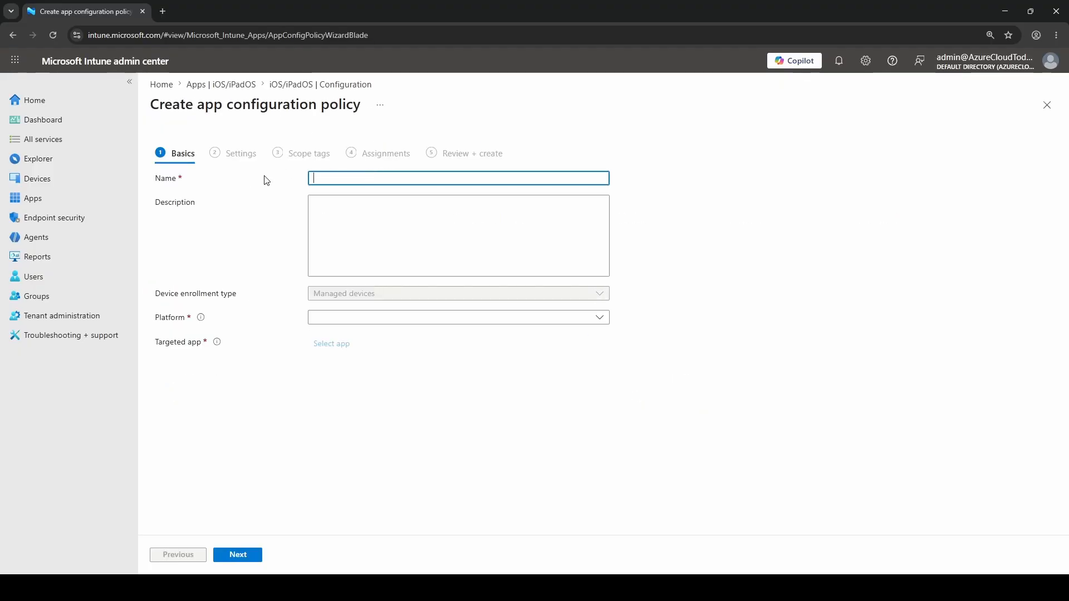
Step: Name the policy "AzureCloudToday - iOS - Outlook App Configuration" and describe it as "Account setup, org allowed accounts, Focused Inbox default, 30 day sync window"
{"action": "type", "text": "AzureCloudToday - iOS - Outlook App Configuration"}
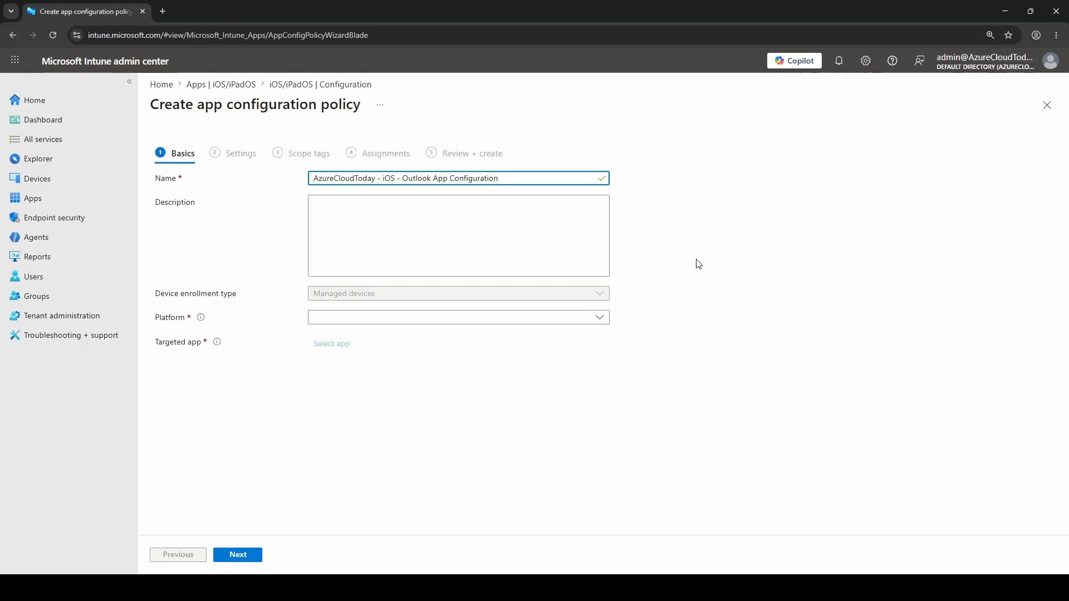
{"action": "left_click", "coordinate": [445, 226]}
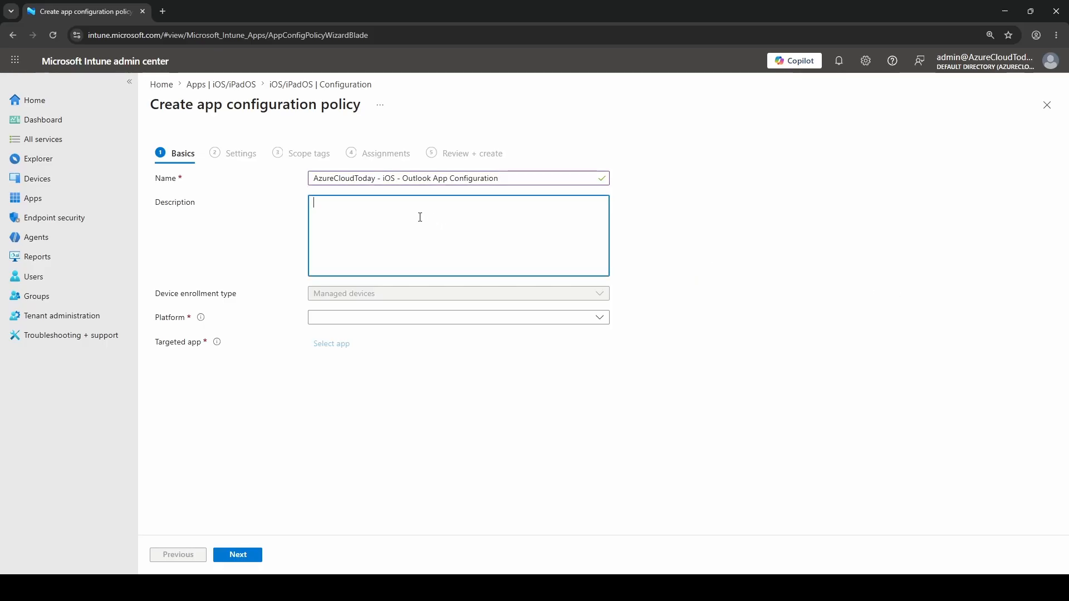
{"action": "type", "text": "Account setup, org allowed accounts, Focused Inbox default, 30 day sync window"}
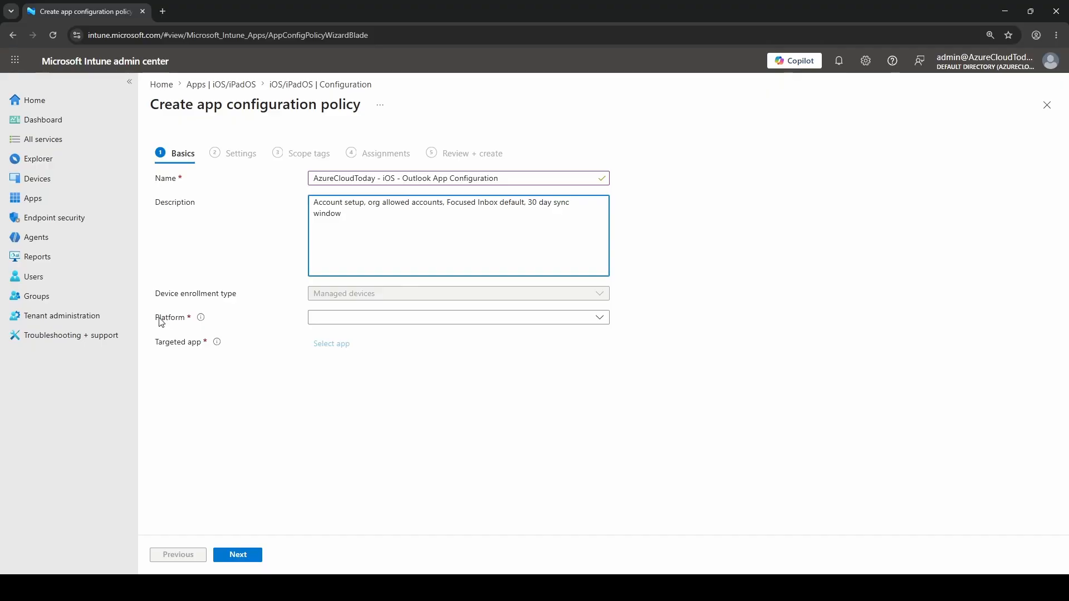
Step: Set the policy's platform to iOS/iPadOS and open the targeted app selection
{"action": "left_click", "coordinate": [442, 318]}
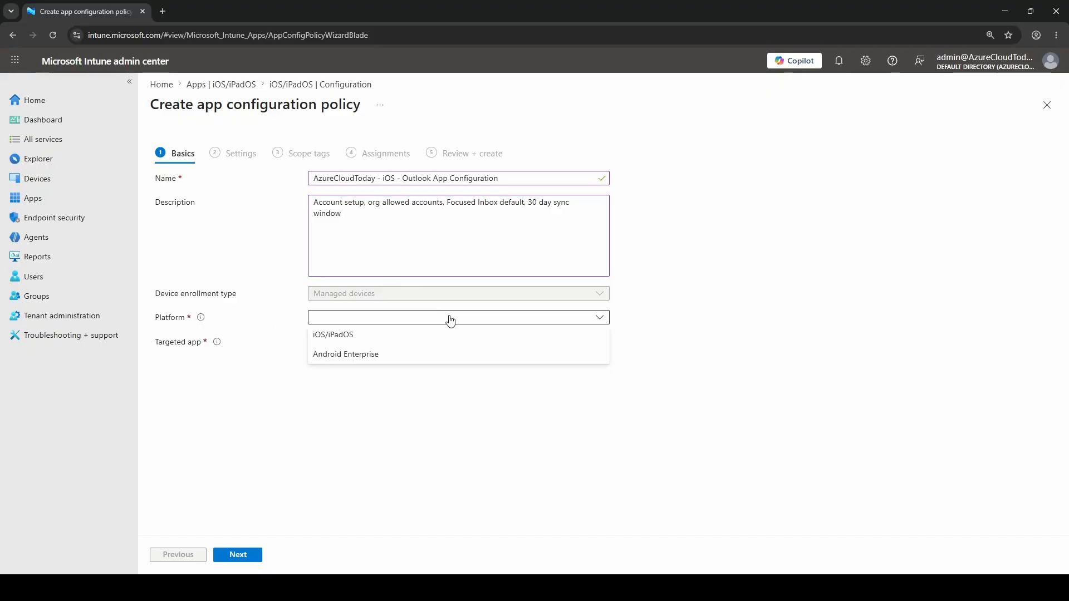
{"action": "left_click", "coordinate": [369, 337]}
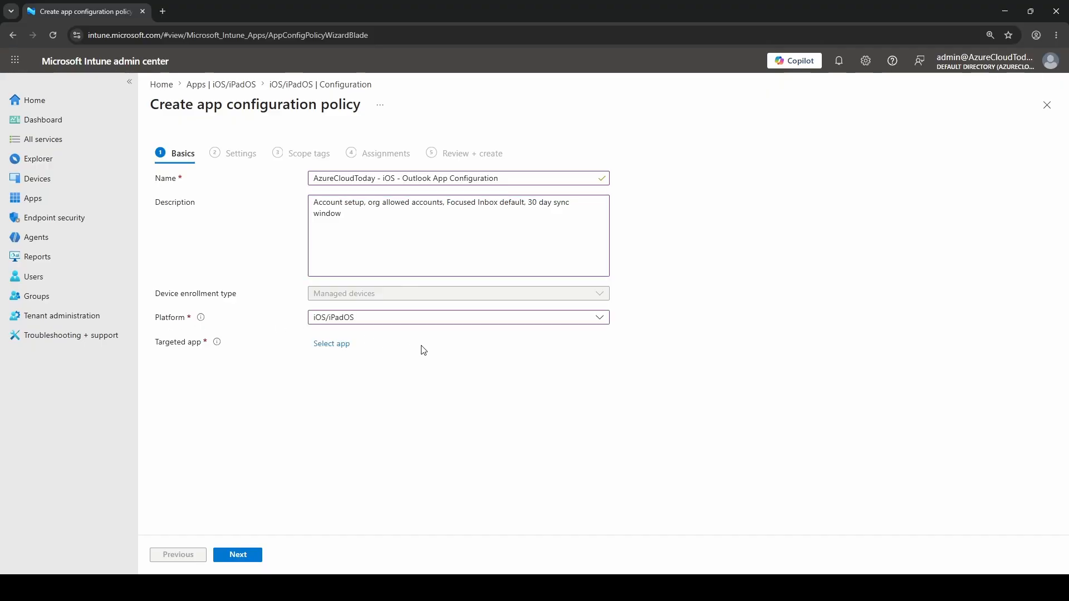
{"action": "left_click", "coordinate": [332, 345]}
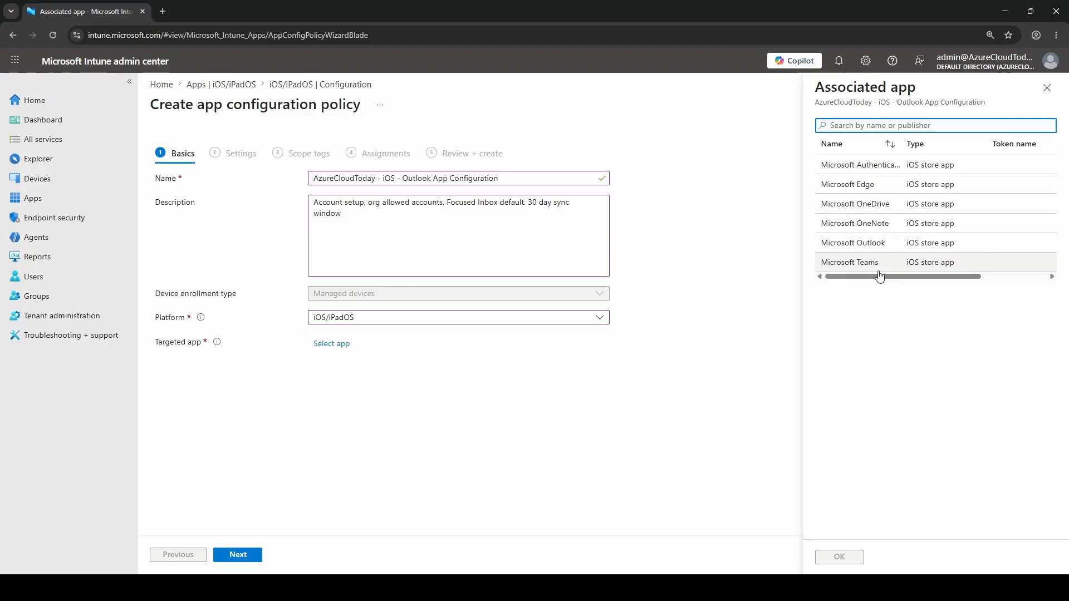
Step: Open the iOS/iPadOS apps list in a second Intune browser tab and compare it with the apps available for association
{"action": "left_click", "coordinate": [163, 12]}
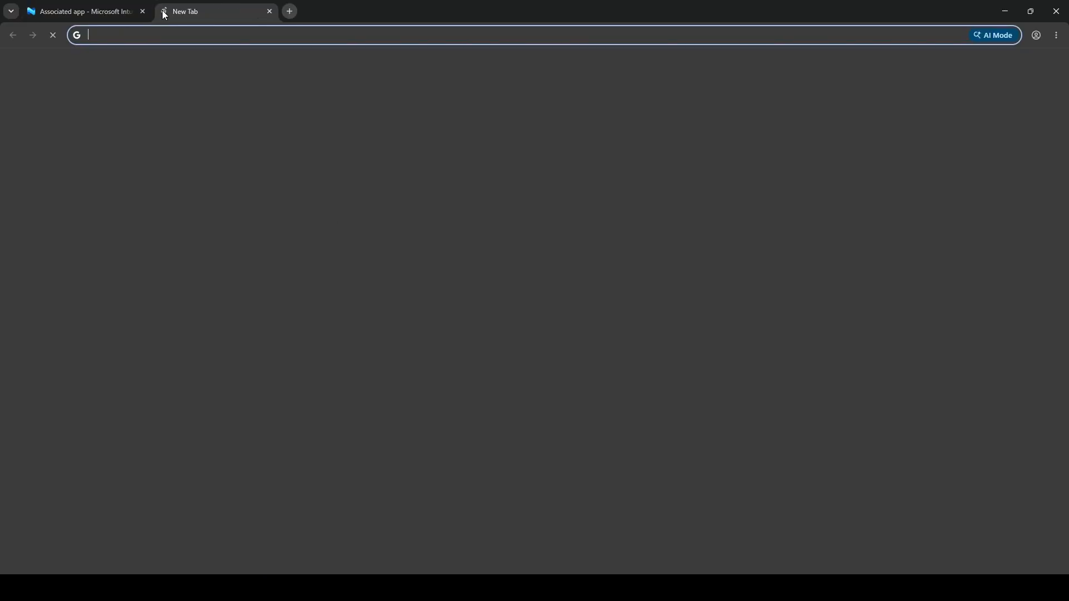
{"action": "type", "text": "intu"}
{"action": "key", "text": "Return"}
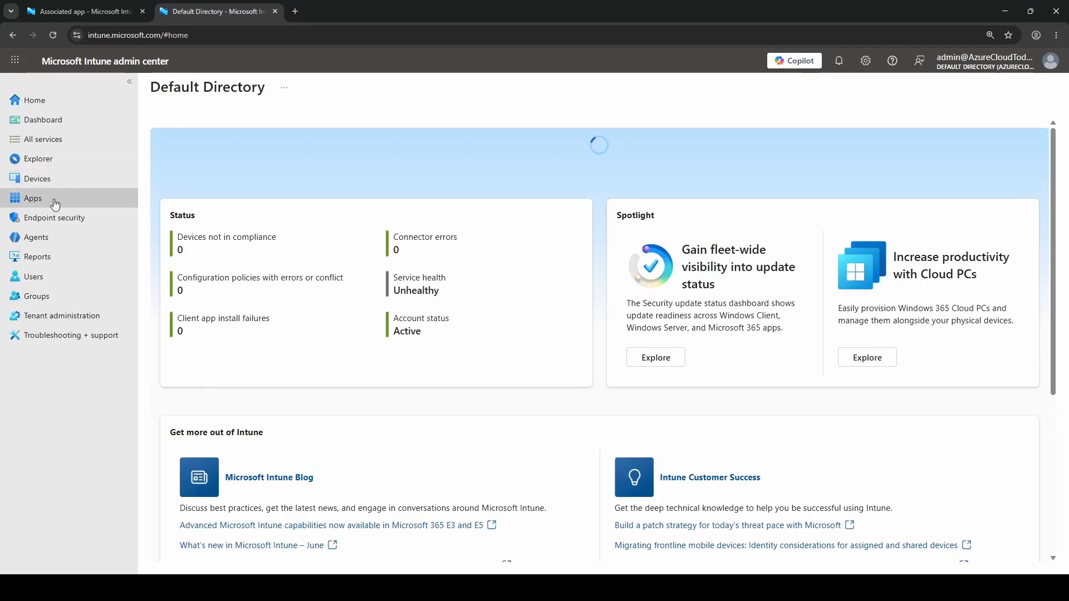
{"action": "left_click", "coordinate": [56, 203]}
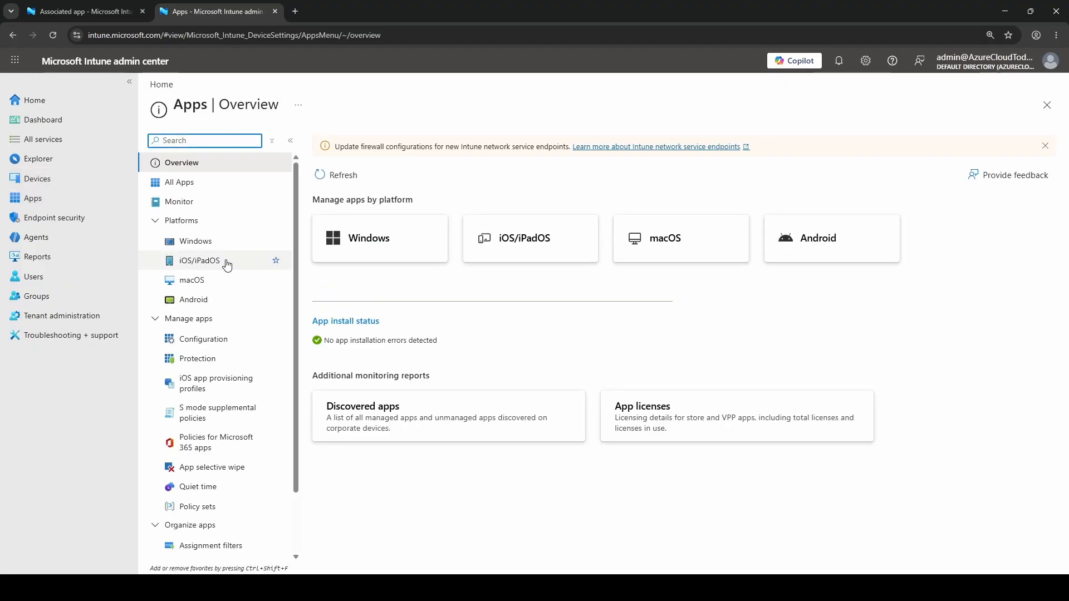
{"action": "left_click", "coordinate": [189, 265]}
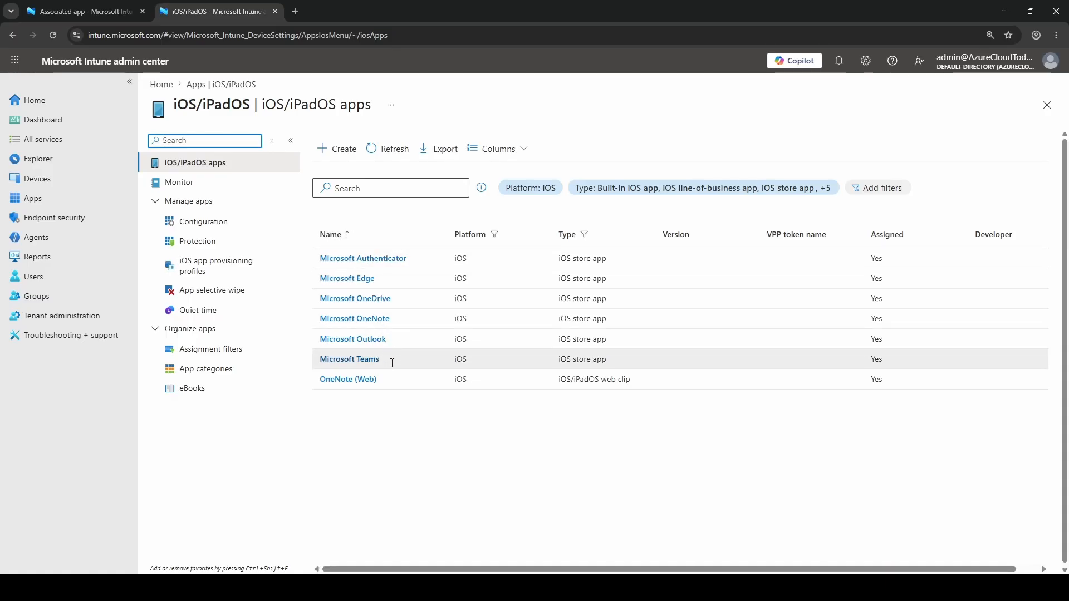
{"action": "left_click", "coordinate": [84, 11]}
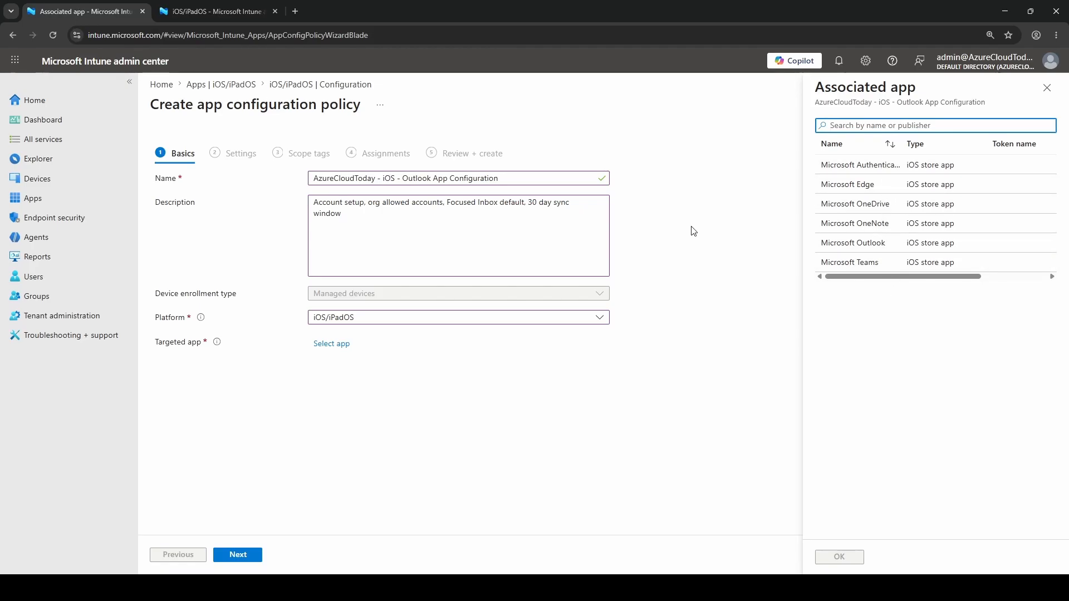
{"action": "left_click", "coordinate": [201, 6]}
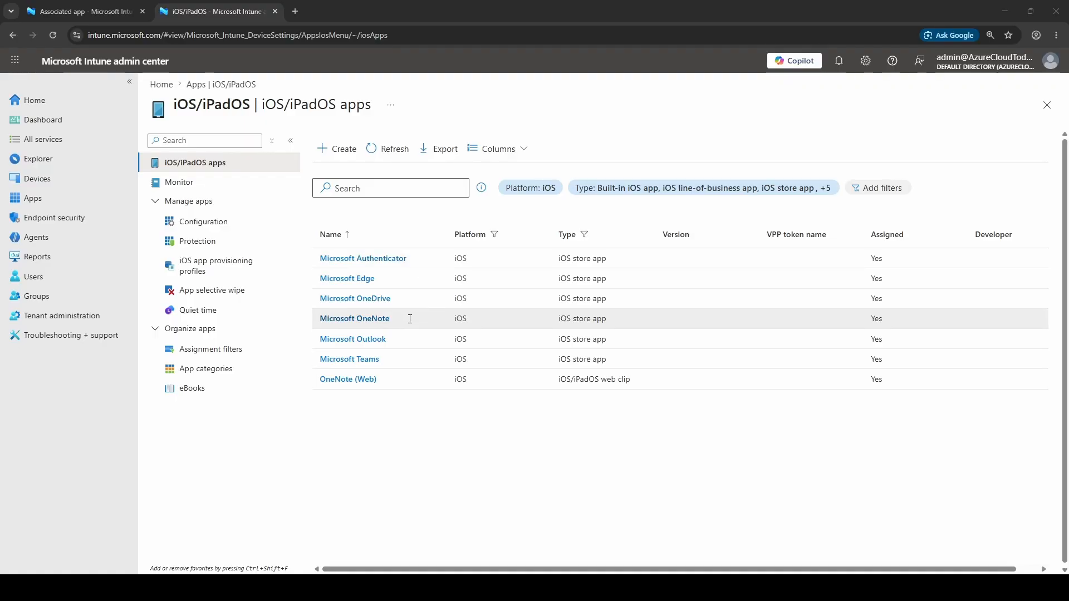
{"action": "left_click", "coordinate": [84, 11]}
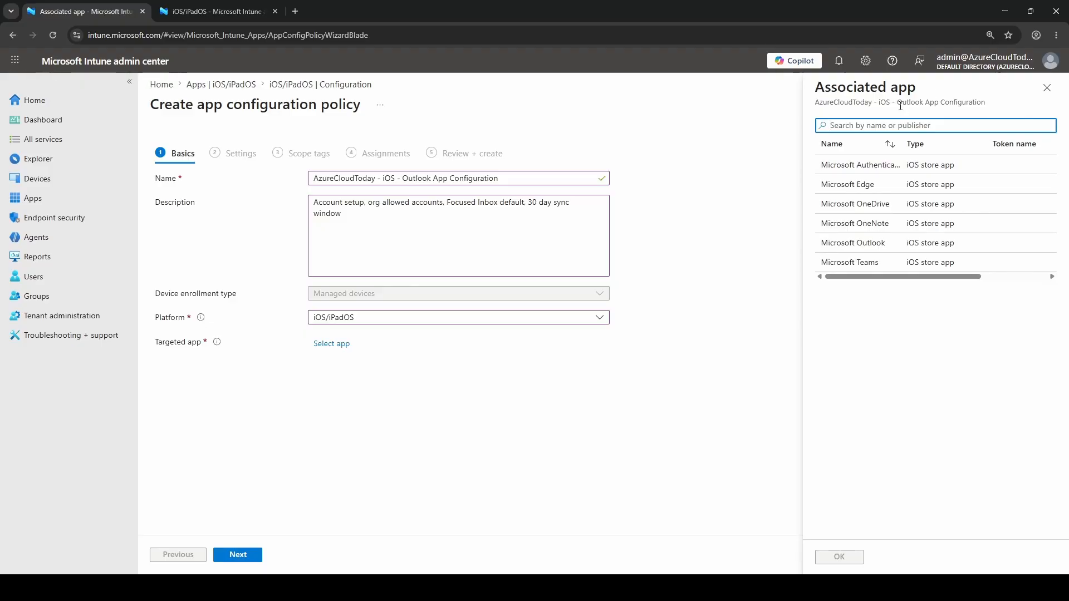
Step: Select Microsoft Outlook as the policy's targeted app and continue to the configuration settings
{"action": "left_click", "coordinate": [866, 242]}
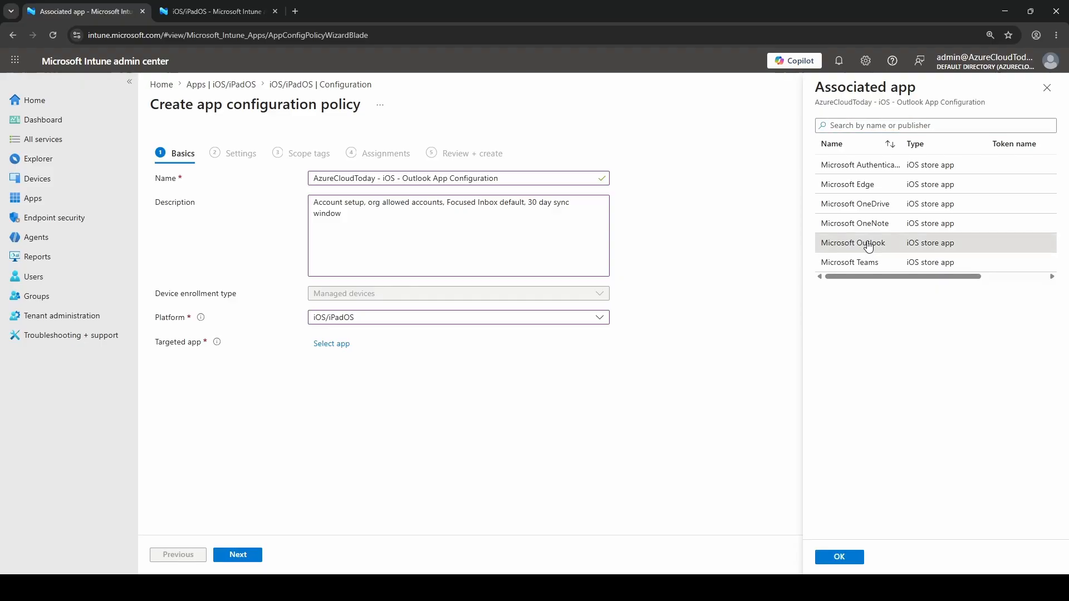
{"action": "left_click", "coordinate": [840, 558]}
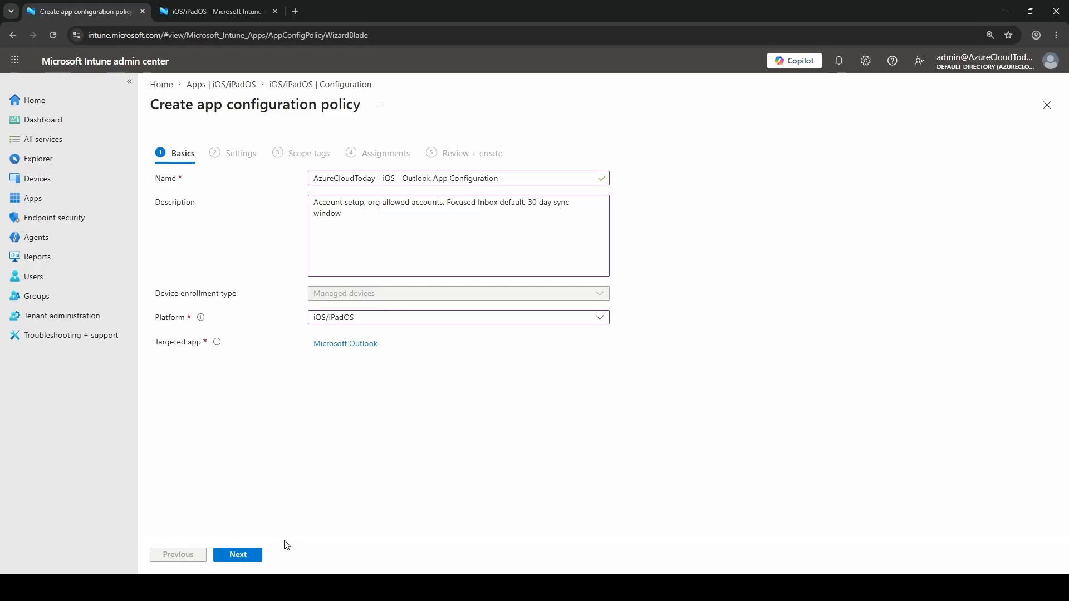
{"action": "left_click", "coordinate": [237, 555]}
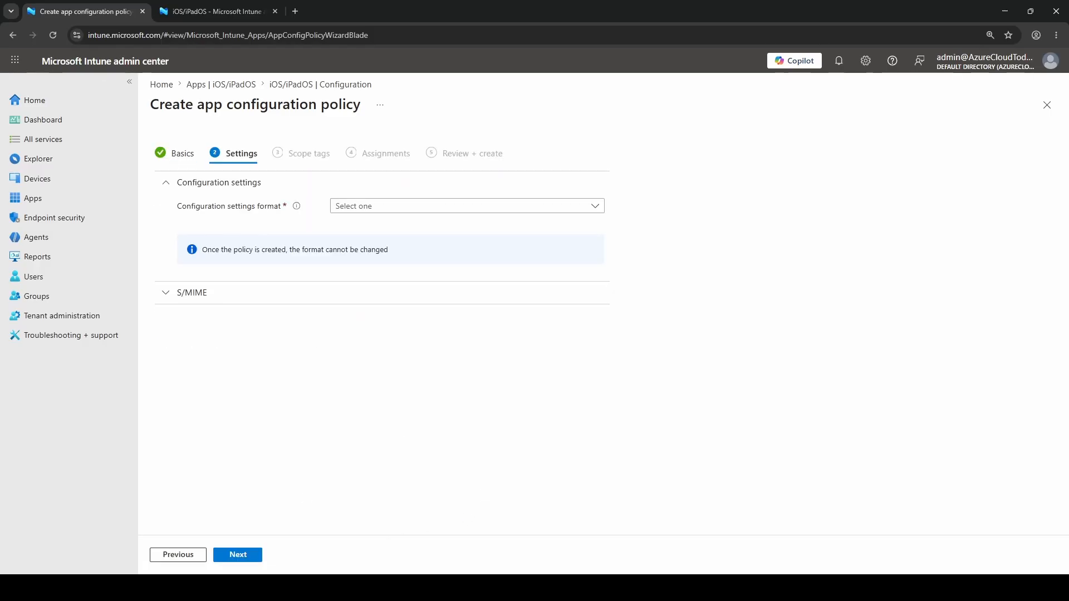
Step: Set the configuration settings format to Use configuration designer
{"action": "left_click_drag", "start_coordinate": [187, 206], "coordinate": [276, 213]}
{"action": "left_click", "coordinate": [456, 207]}
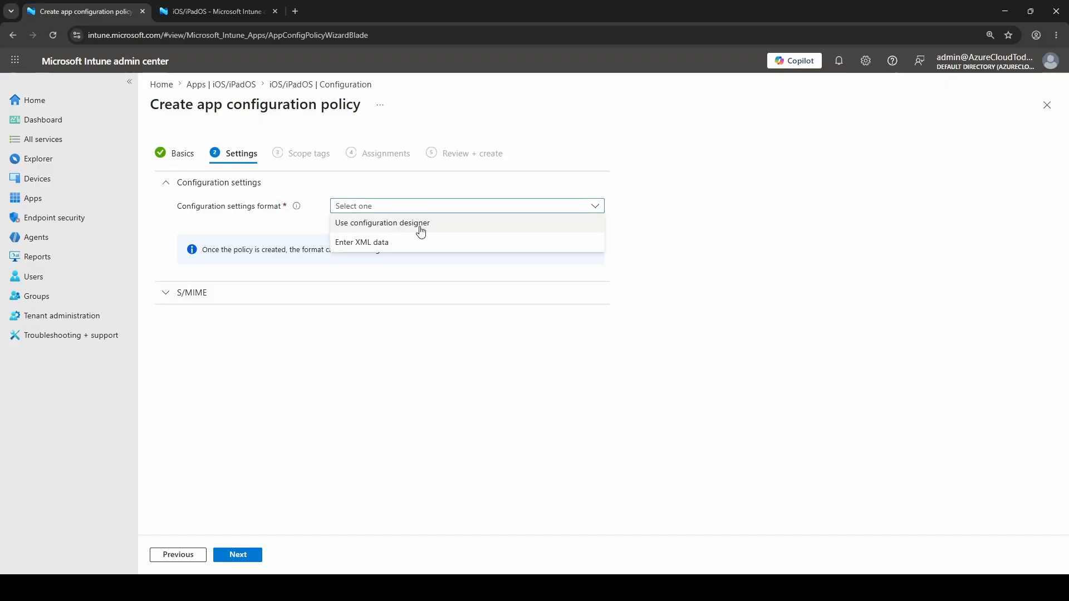
{"action": "left_click", "coordinate": [449, 228]}
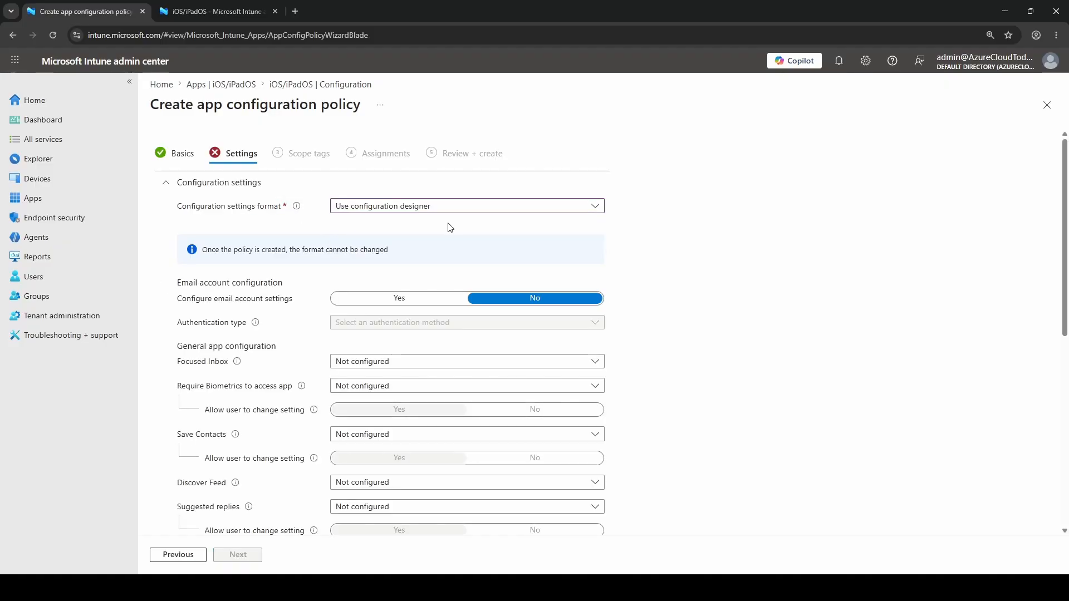
Step: Review the Email account configuration, General app configuration and Additional configuration sections of the Outlook policy settings
{"action": "scroll", "coordinate": [646, 331], "scroll_direction": "down", "scroll_amount": 2}
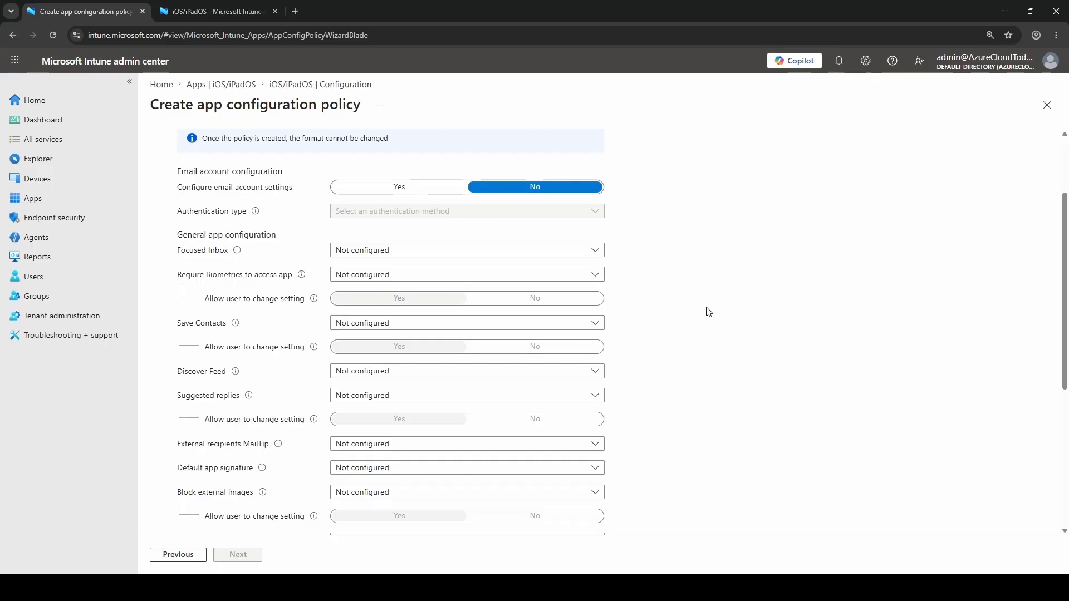
{"action": "left_click_drag", "start_coordinate": [180, 173], "coordinate": [283, 172]}
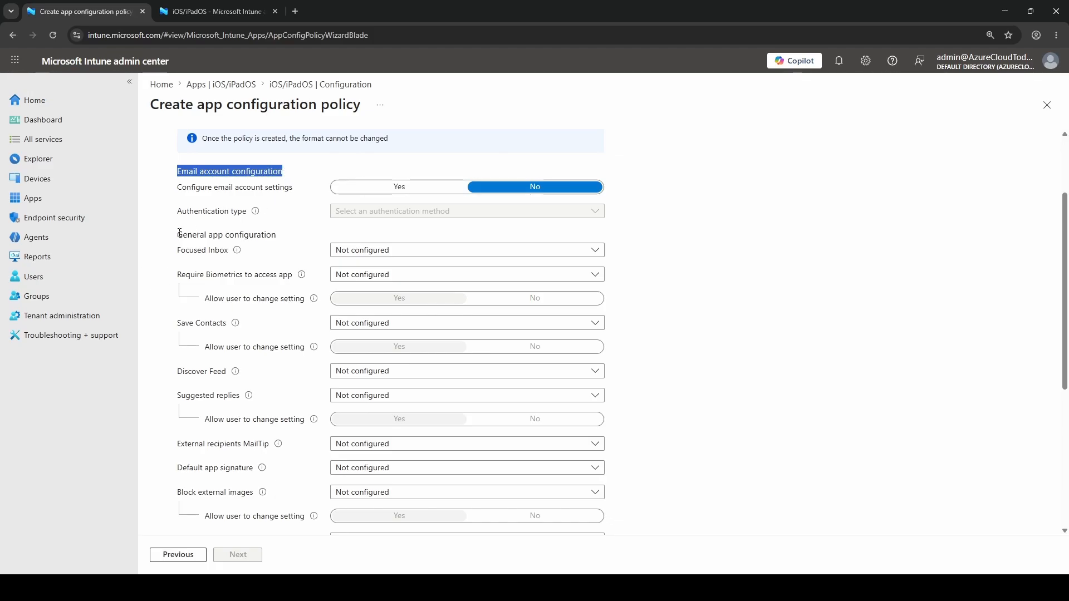
{"action": "left_click_drag", "start_coordinate": [176, 235], "coordinate": [290, 238]}
{"action": "scroll", "coordinate": [291, 239], "scroll_direction": "down", "scroll_amount": 5}
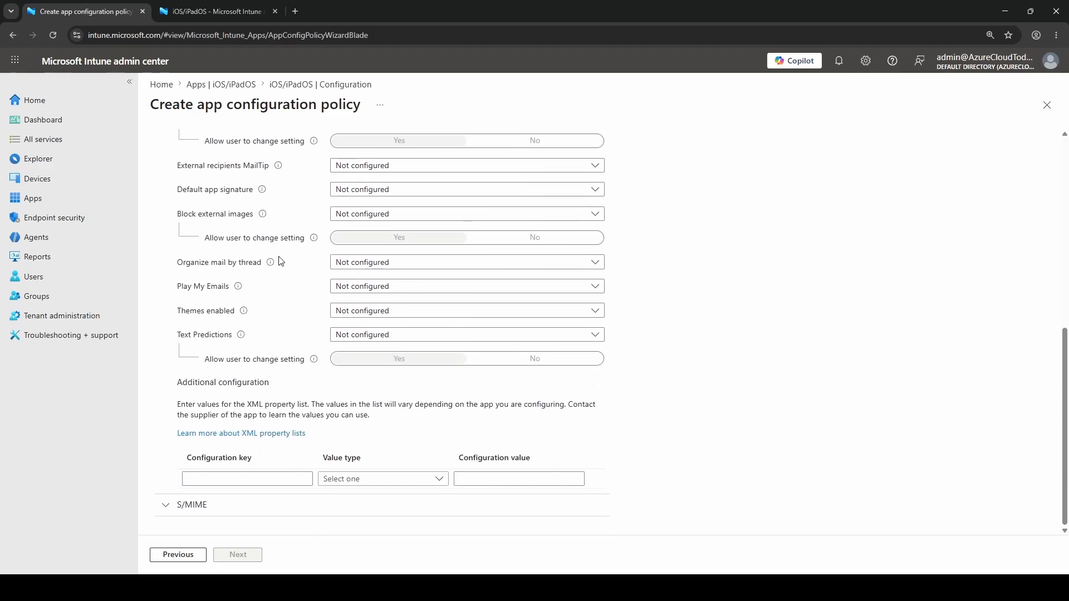
{"action": "left_click_drag", "start_coordinate": [178, 386], "coordinate": [289, 389]}
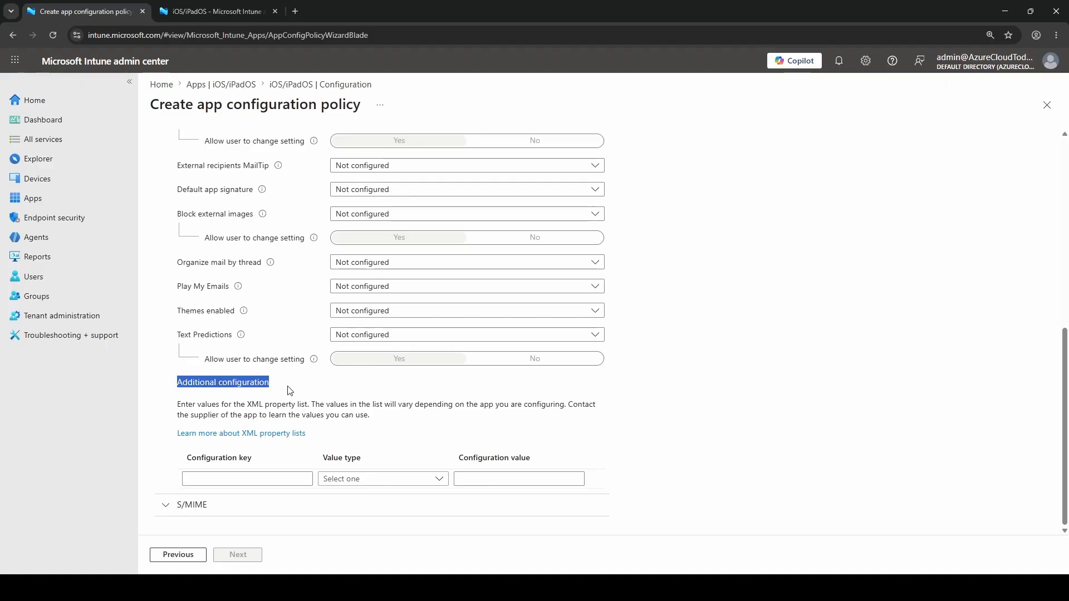
{"action": "triple_click", "coordinate": [217, 383]}
{"action": "scroll", "coordinate": [706, 326], "scroll_direction": "up", "scroll_amount": 10}
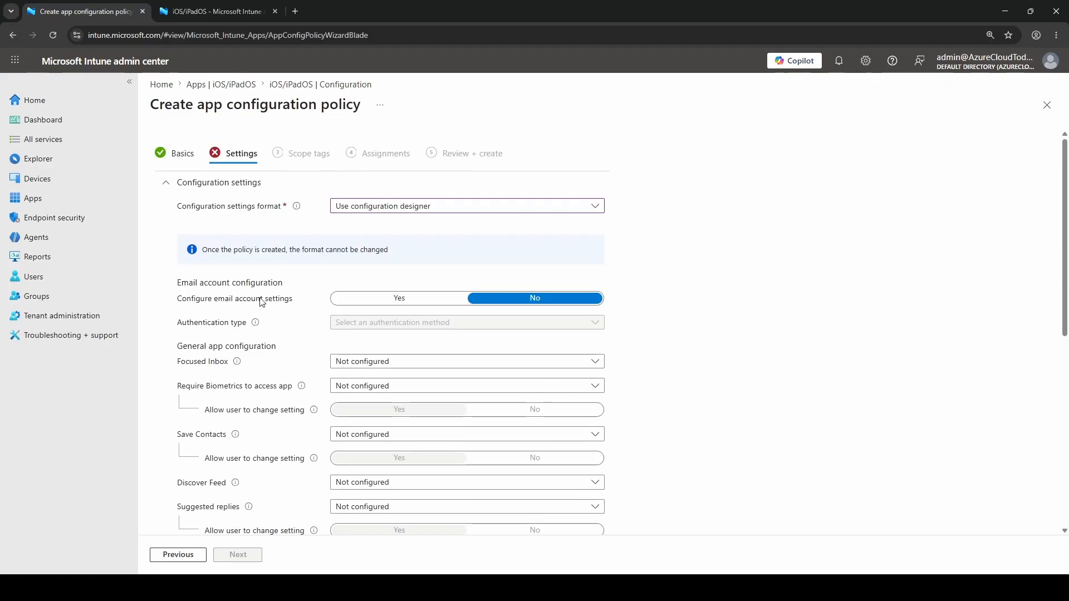
Step: Enable configuring email account settings and set the authentication type to Modern authentication
{"action": "left_click_drag", "start_coordinate": [187, 299], "coordinate": [282, 300]}
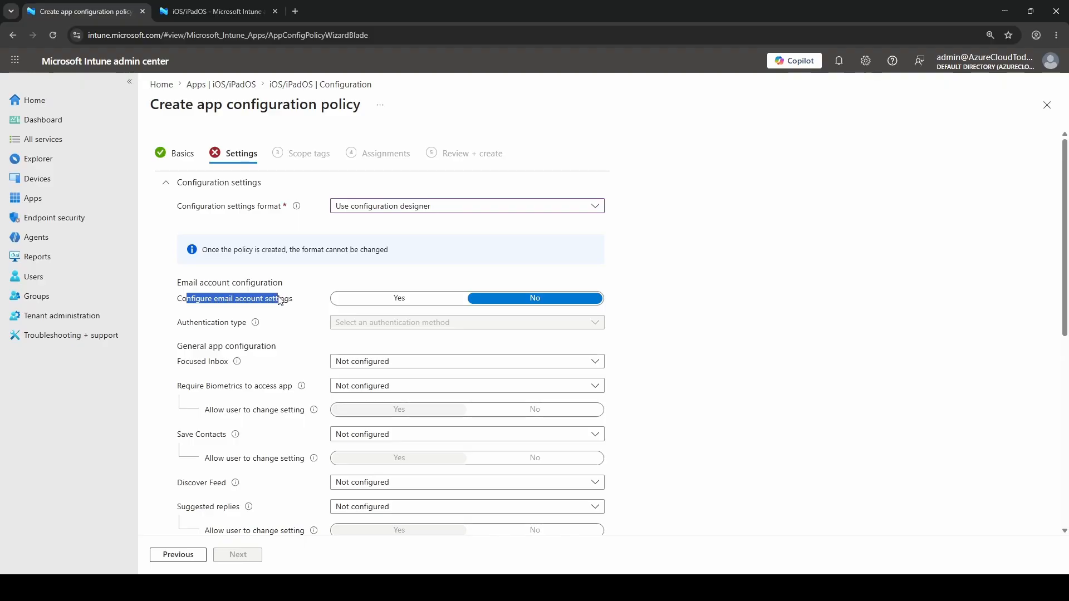
{"action": "left_click", "coordinate": [396, 303]}
{"action": "scroll", "coordinate": [690, 335], "scroll_direction": "down", "scroll_amount": 1}
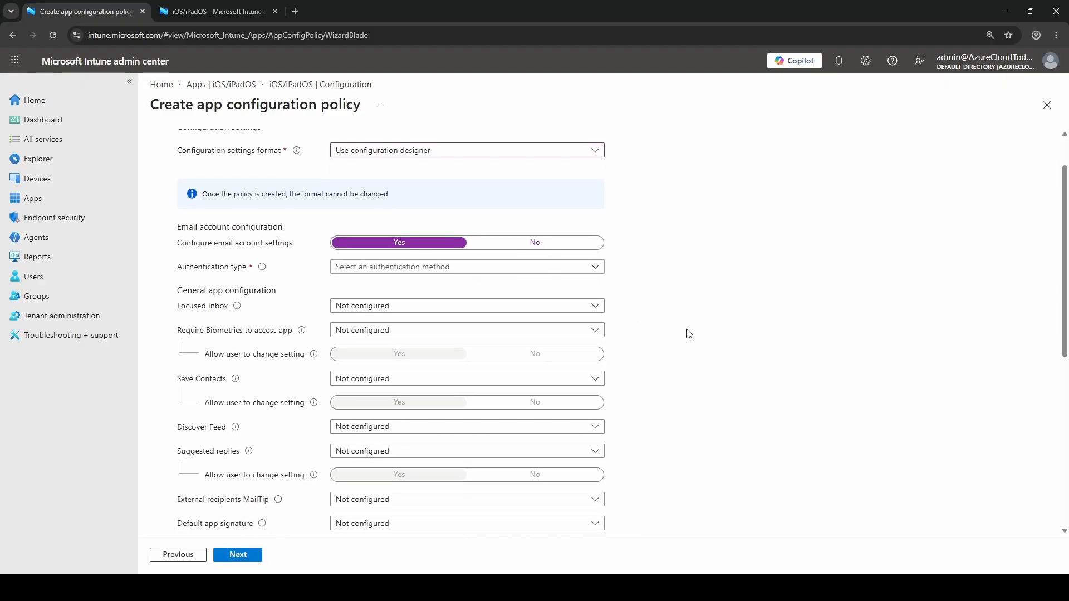
{"action": "left_click", "coordinate": [500, 272]}
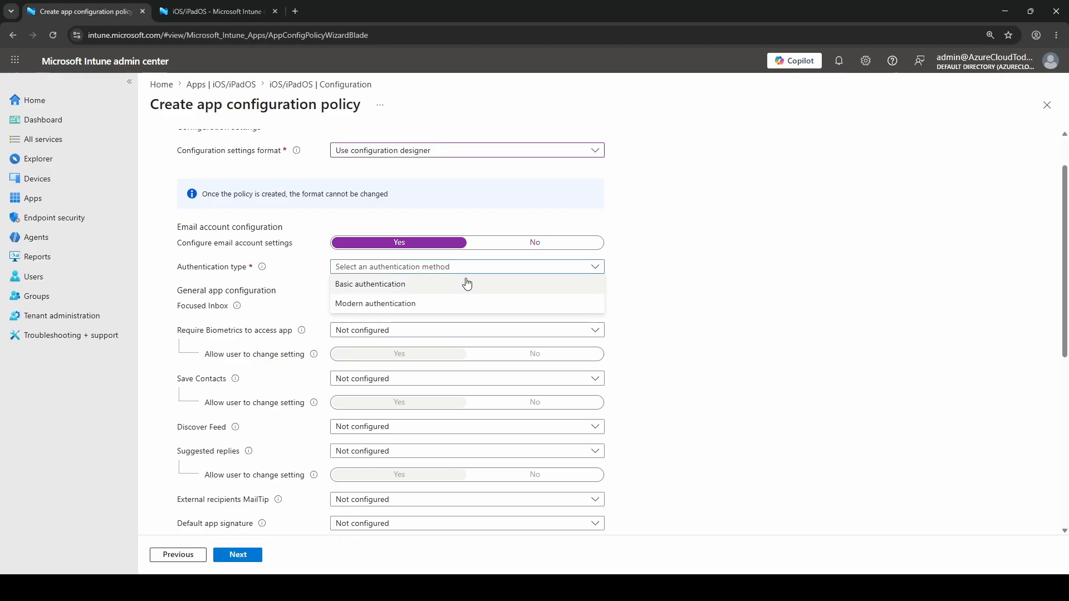
{"action": "left_click", "coordinate": [388, 305]}
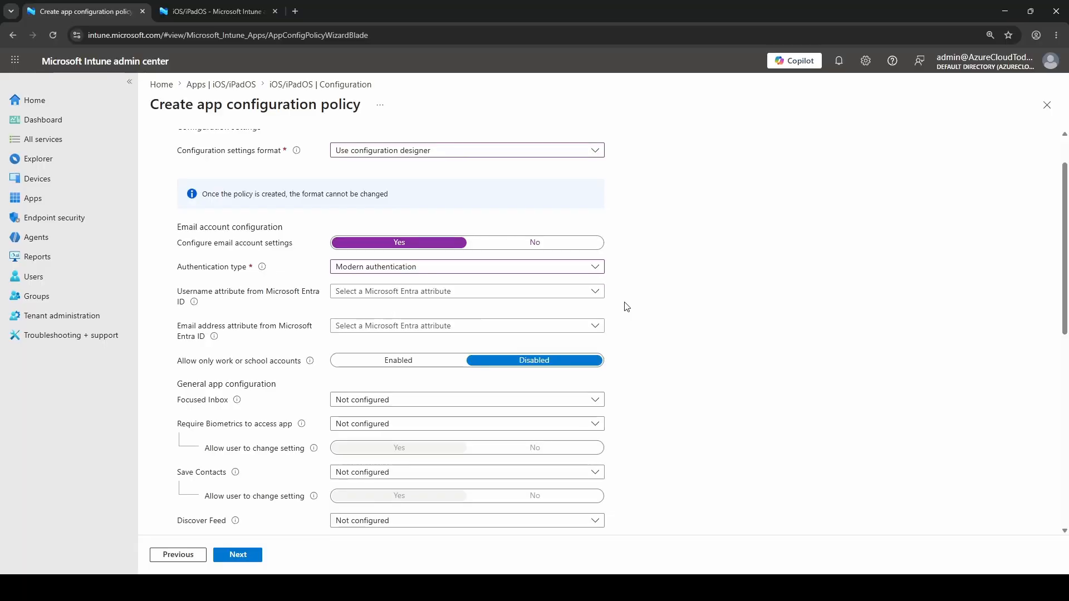
Step: Set the username attribute from Microsoft Entra ID to User Principal Name
{"action": "scroll", "coordinate": [626, 303], "scroll_direction": "down", "scroll_amount": 1}
{"action": "left_click_drag", "start_coordinate": [191, 236], "coordinate": [313, 237]}
{"action": "left_click", "coordinate": [181, 254]}
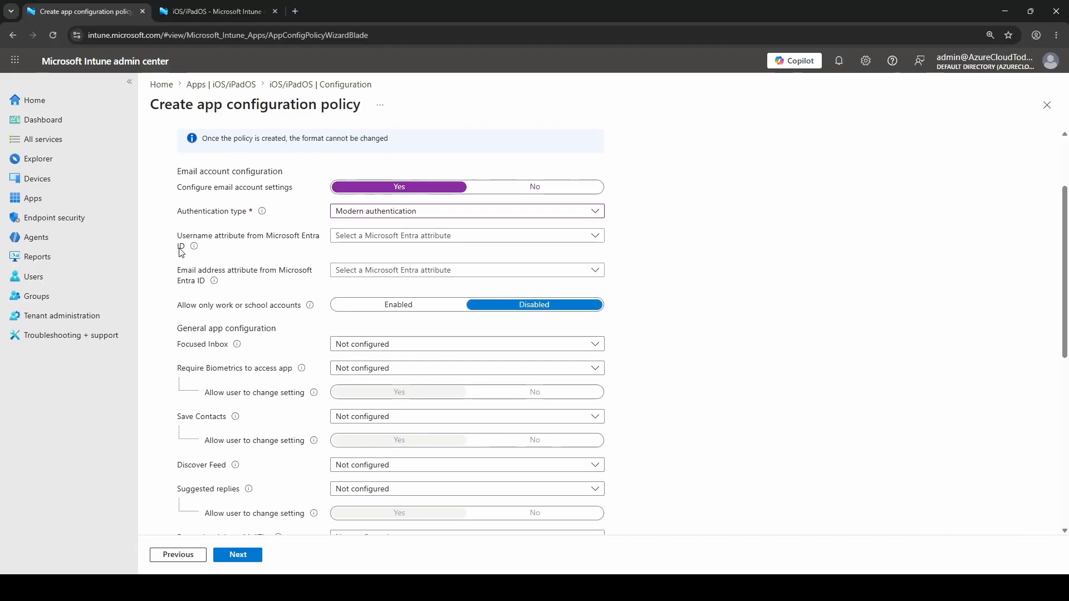
{"action": "left_click", "coordinate": [473, 237]}
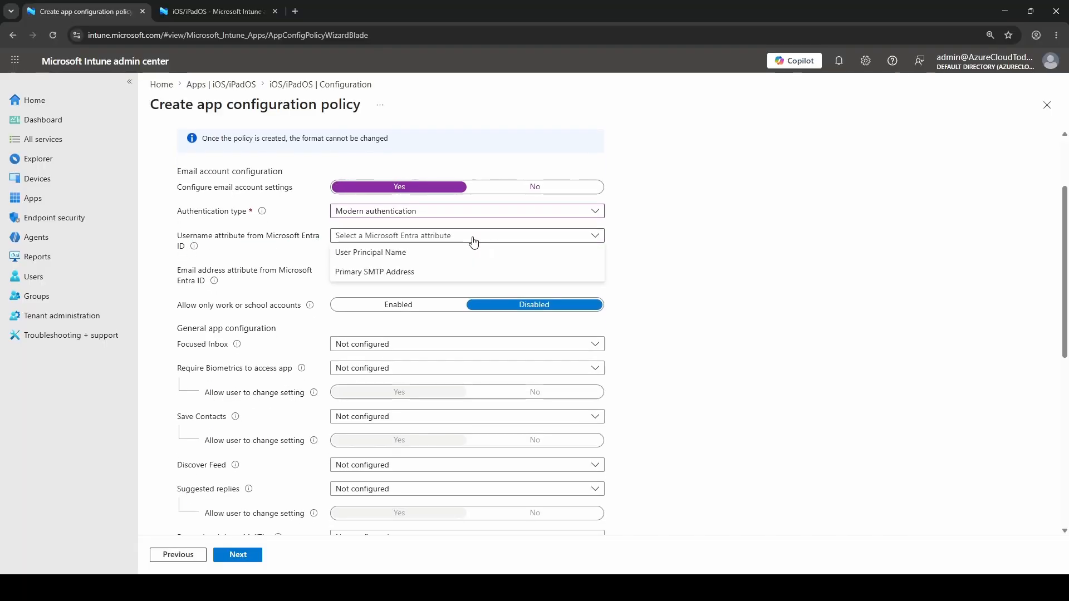
{"action": "left_click", "coordinate": [424, 257]}
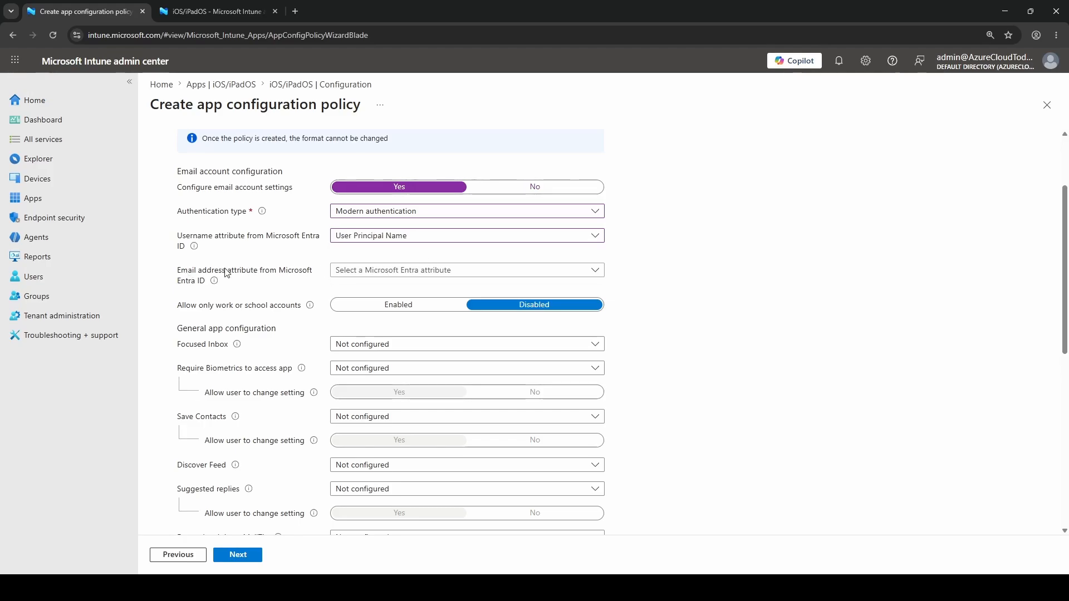
{"action": "mouse_move", "coordinate": [215, 282]}
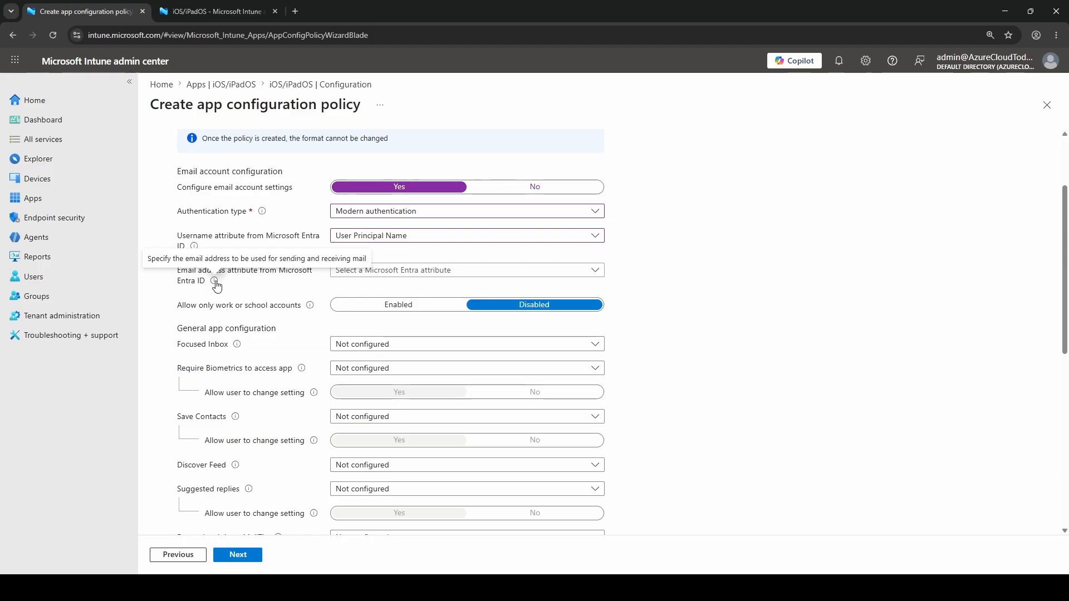
Step: Set the email address attribute from Microsoft Entra ID to Primary SMTP Address and enable Allow only work or school accounts
{"action": "left_click", "coordinate": [420, 278]}
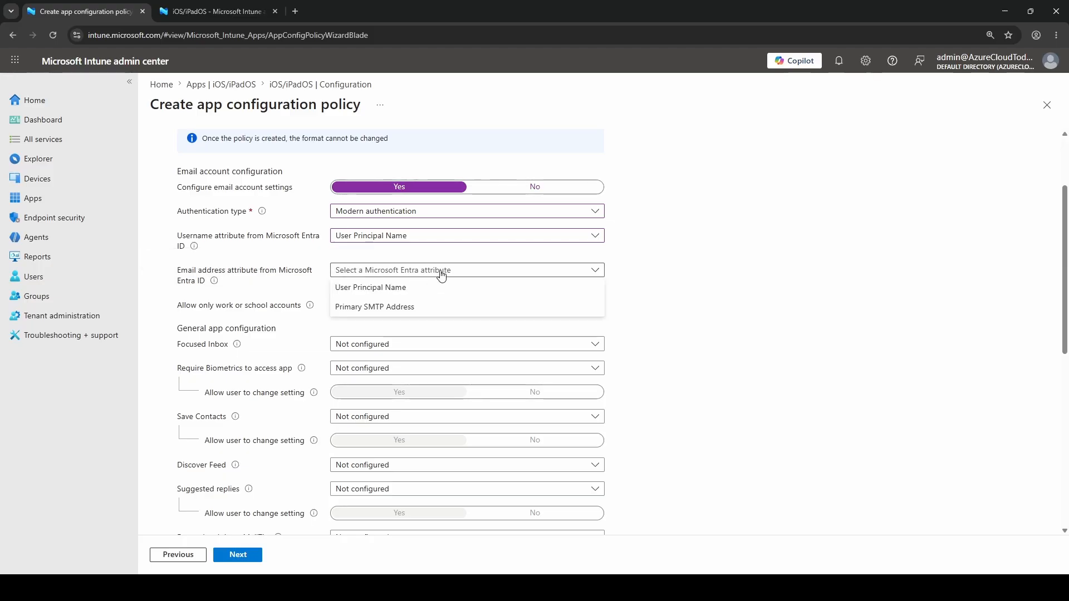
{"action": "left_click", "coordinate": [415, 312]}
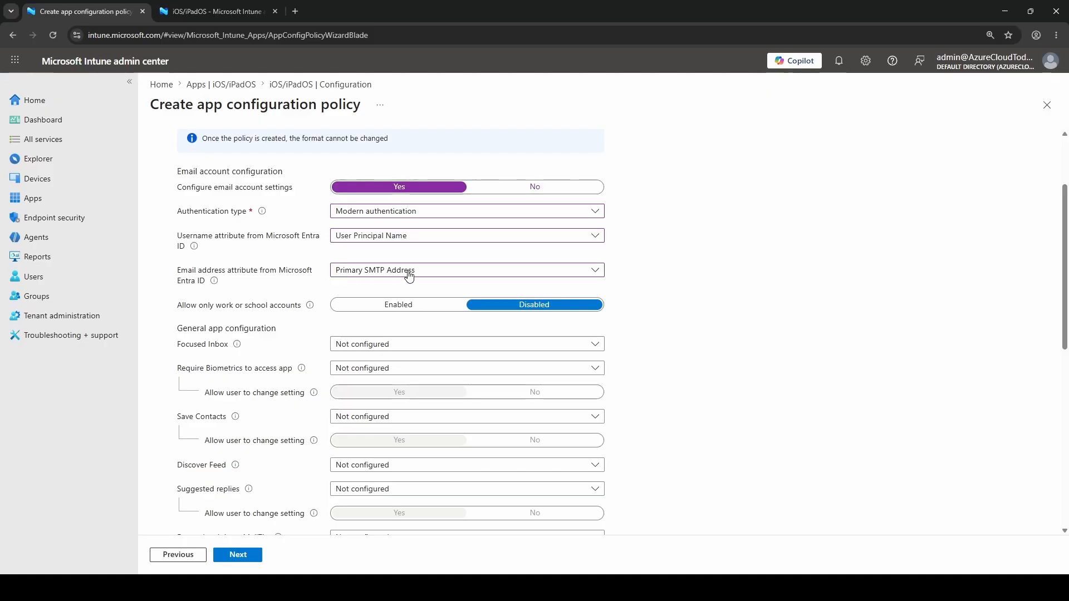
{"action": "scroll", "coordinate": [240, 254], "scroll_direction": "down", "scroll_amount": 1}
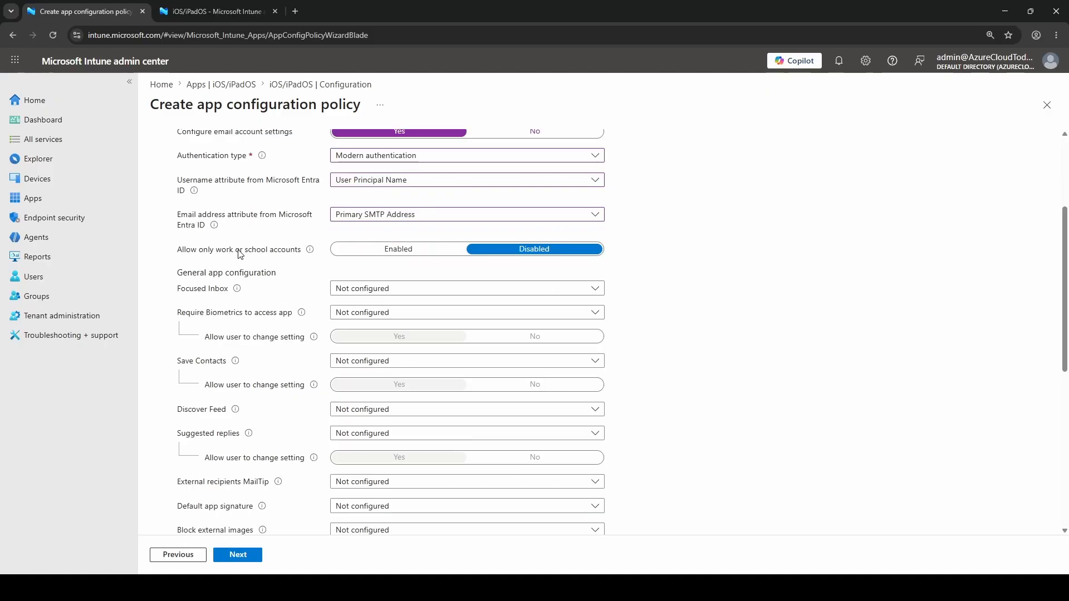
{"action": "triple_click", "coordinate": [240, 252]}
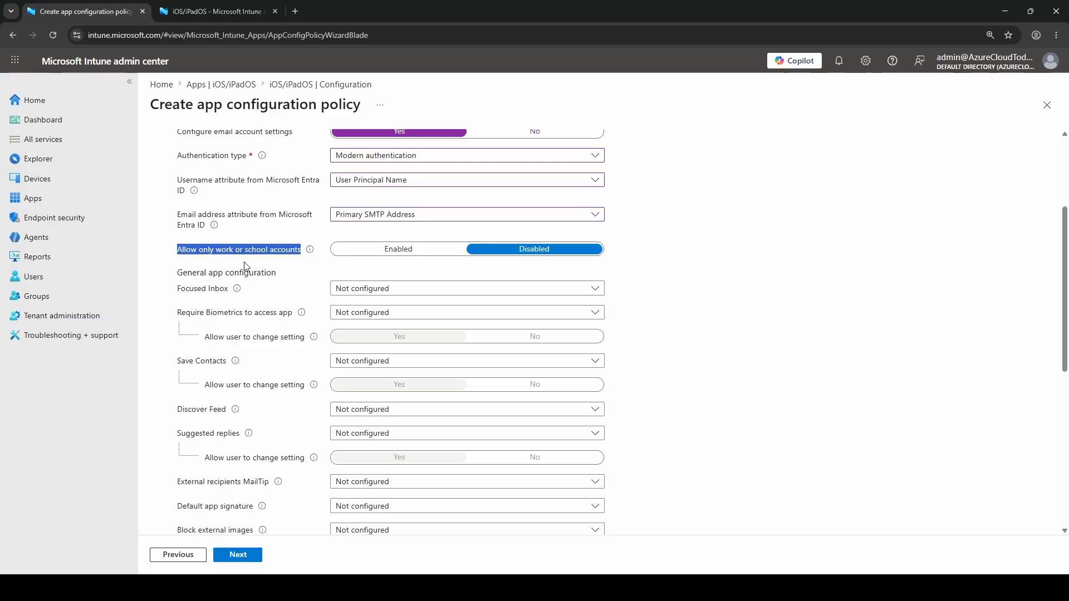
{"action": "left_click", "coordinate": [251, 266]}
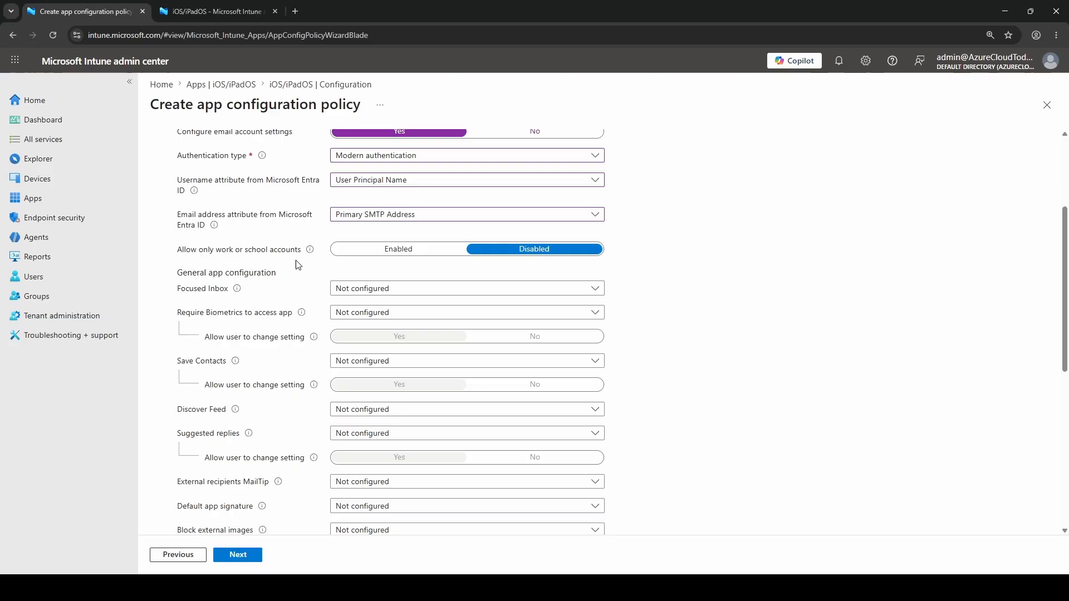
{"action": "left_click", "coordinate": [394, 252]}
Step: Set Focused Inbox to Off in the General app configuration section
{"action": "scroll", "coordinate": [446, 216], "scroll_direction": "down", "scroll_amount": 1}
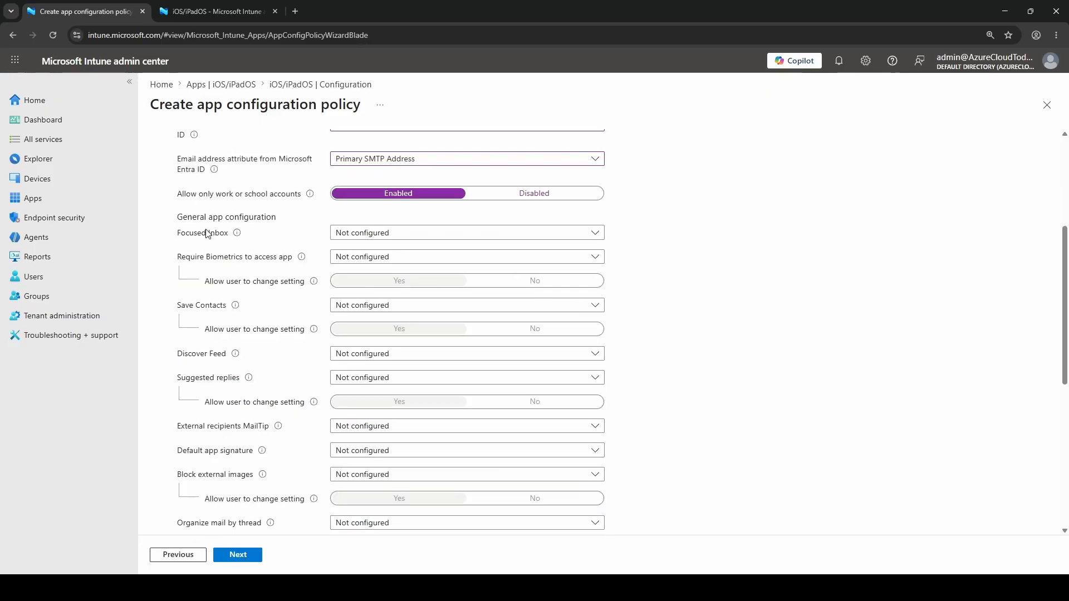
{"action": "mouse_move", "coordinate": [238, 236]}
{"action": "left_click", "coordinate": [430, 234]}
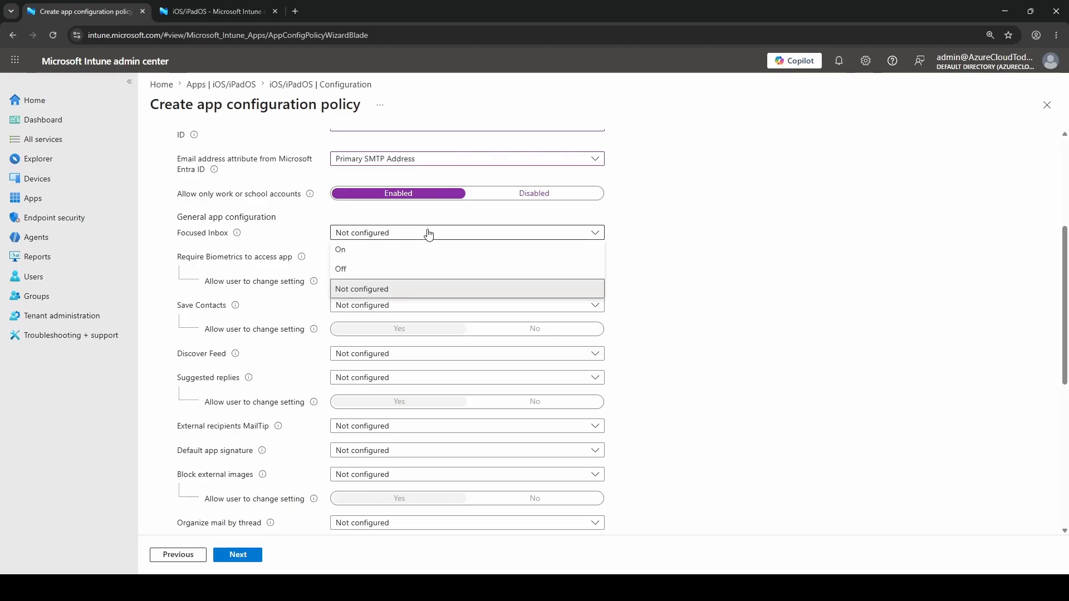
{"action": "left_click", "coordinate": [363, 269]}
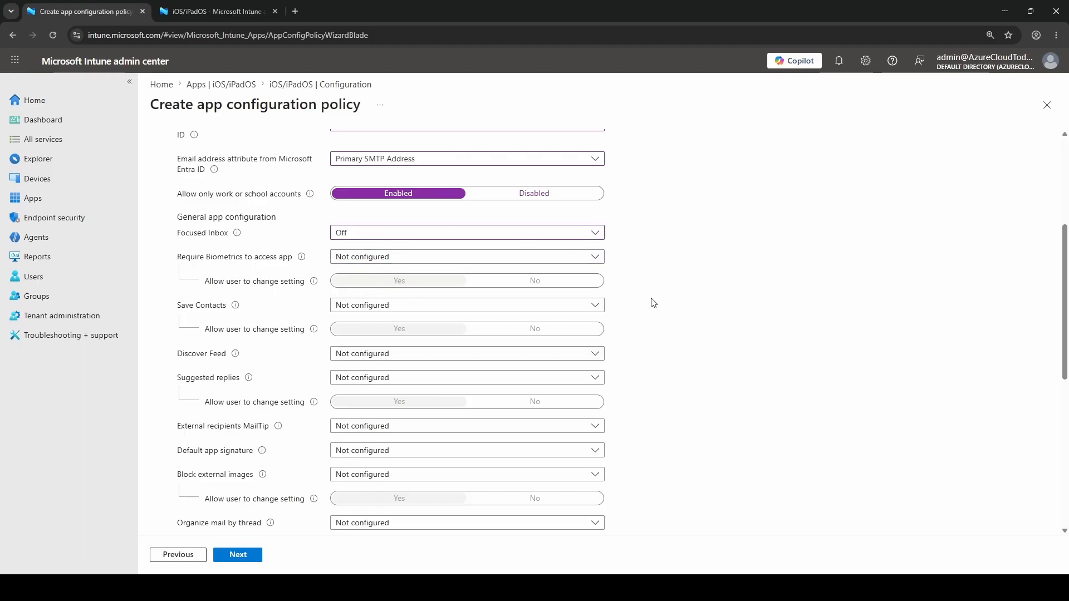
Step: Add the configuration key com.microsoft.outlook.Settings.DaysToSync to the Additional configuration list
{"action": "scroll", "coordinate": [673, 337], "scroll_direction": "down", "scroll_amount": 6}
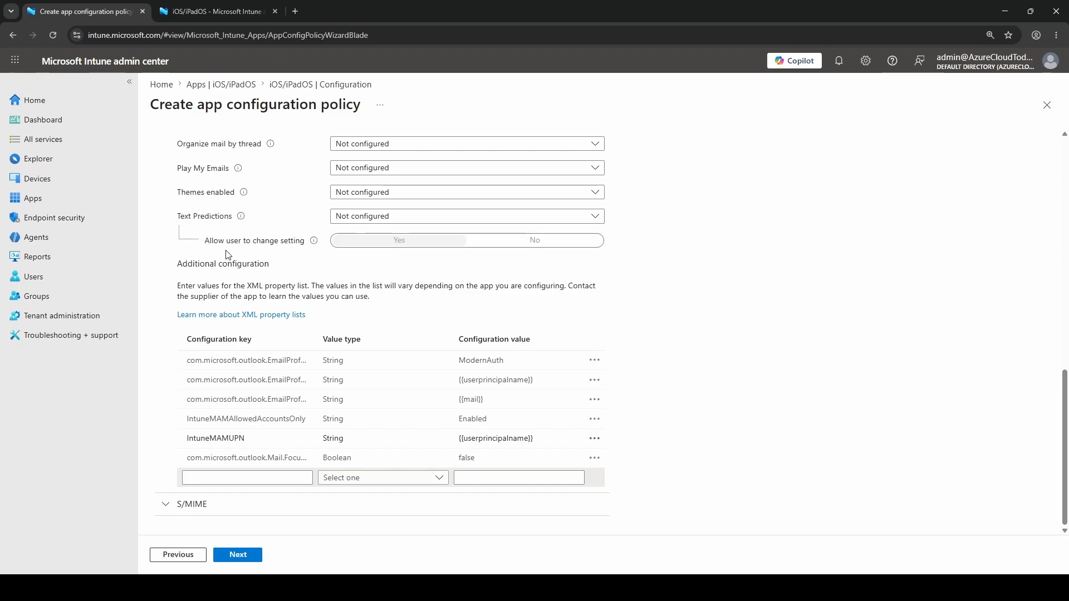
{"action": "left_click_drag", "start_coordinate": [176, 263], "coordinate": [271, 264]}
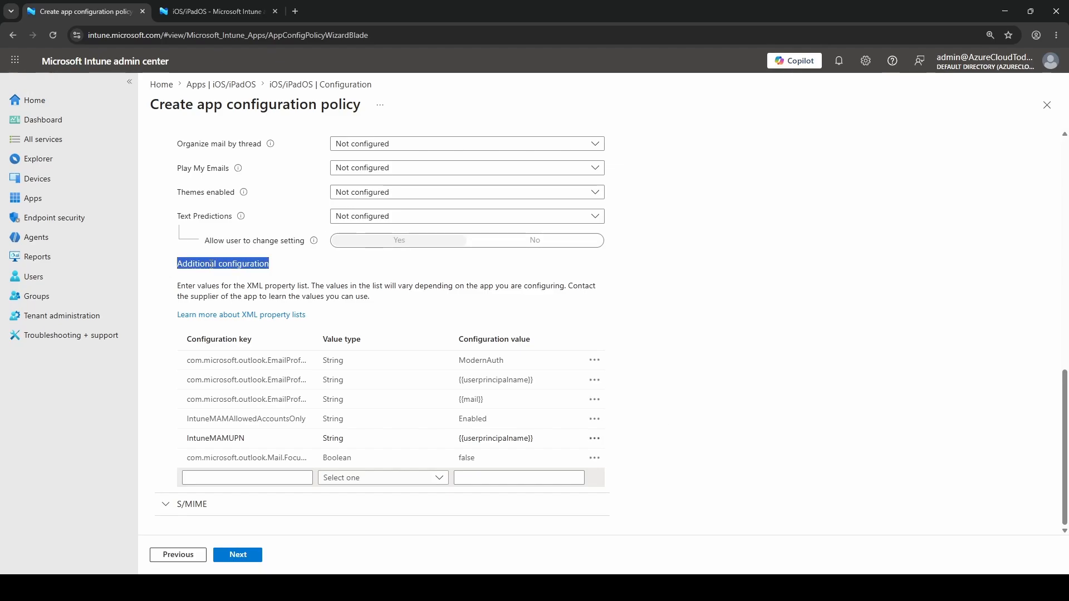
{"action": "left_click", "coordinate": [788, 390]}
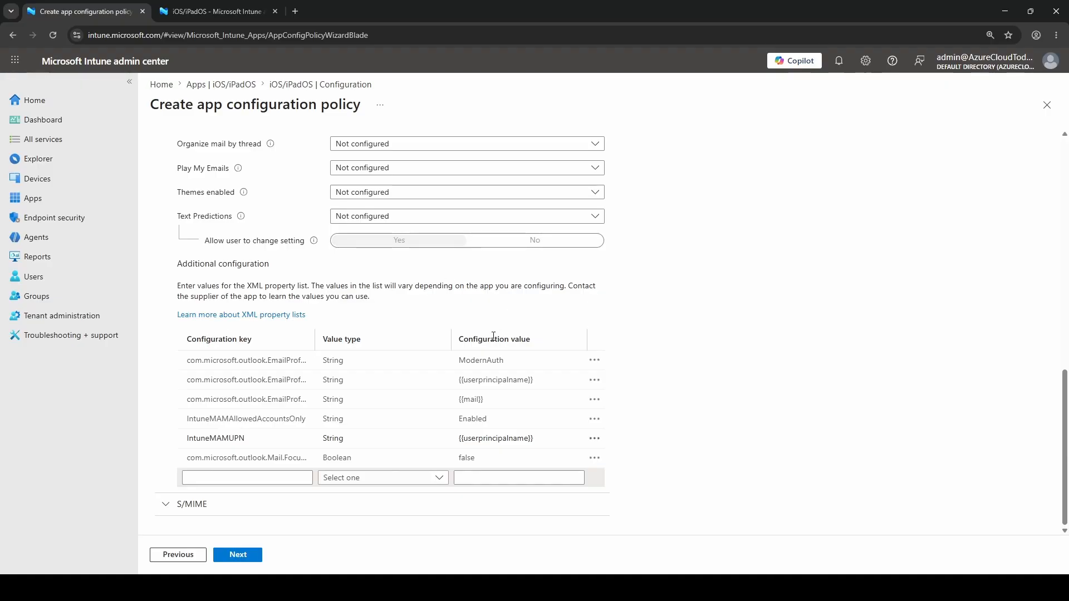
{"action": "left_click", "coordinate": [213, 480]}
{"action": "type", "text": "com.microsoft.outlook.Settings.DaysToSync"}
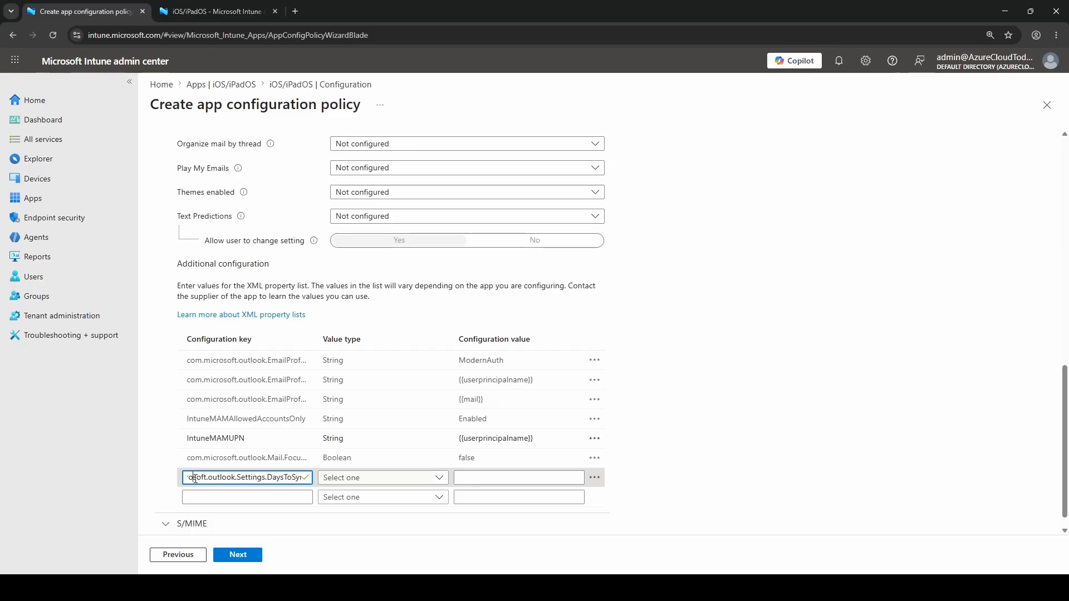
{"action": "key", "text": "Home"}
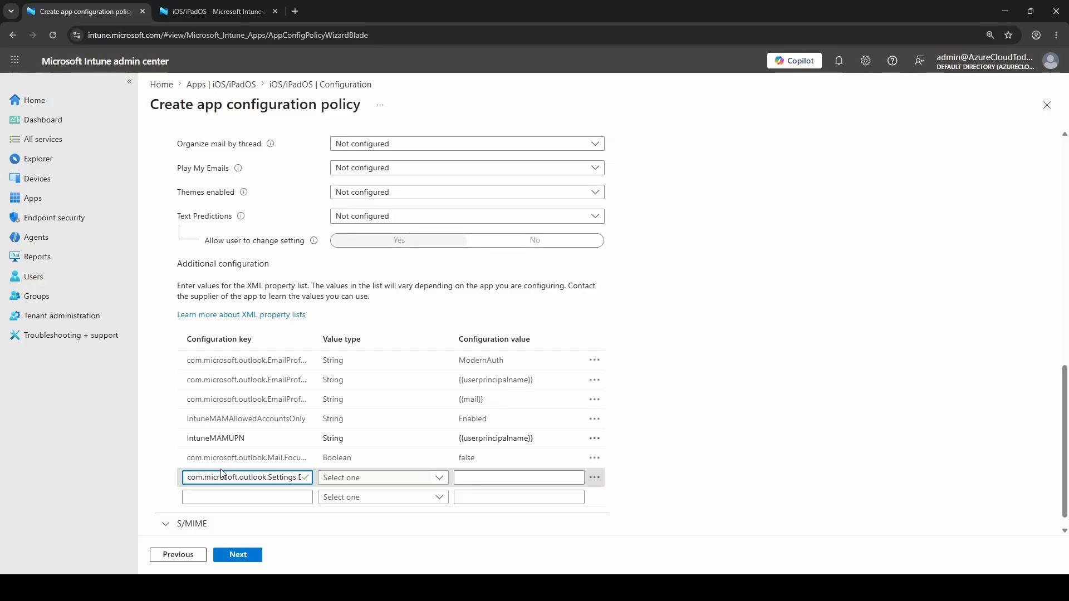
{"action": "key", "text": "Right"}
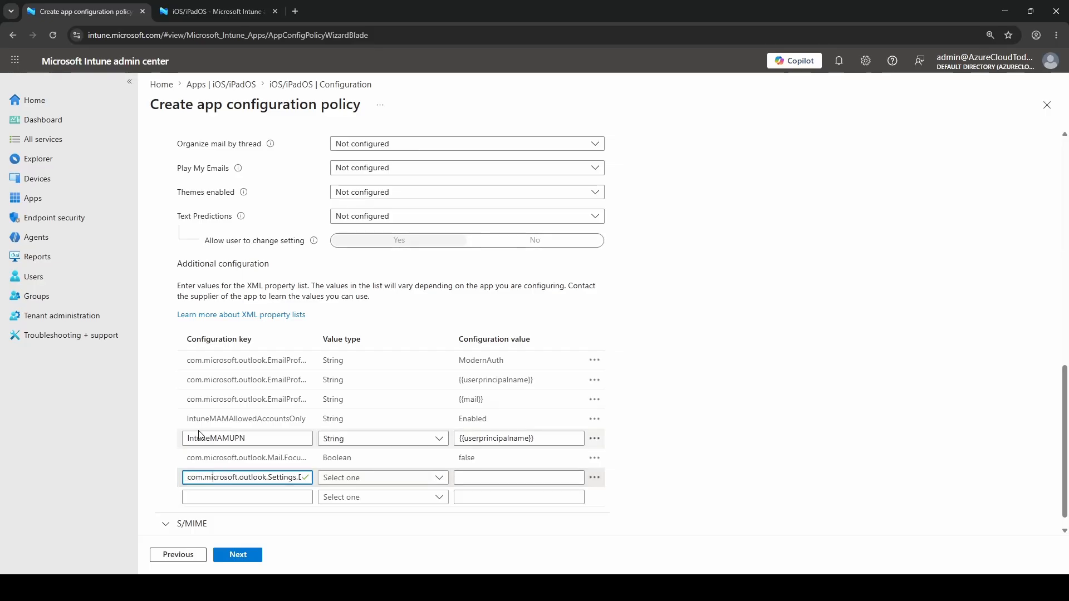
{"action": "key", "text": "Right"}
{"action": "key", "text": "Right"}
{"action": "key", "text": "Right"}
{"action": "key", "text": "Right"}
{"action": "key", "text": "Right"}
{"action": "key", "text": "Right"}
{"action": "key", "text": "Right"}
{"action": "key", "text": "Right"}
{"action": "key", "text": "Right"}
{"action": "key", "text": "Right"}
{"action": "key", "text": "Right"}
{"action": "key", "text": "Right"}
{"action": "key", "text": "Right"}
{"action": "key", "text": "Right"}
{"action": "key", "text": "Right"}
{"action": "key", "text": "Right"}
{"action": "key", "text": "Right"}
{"action": "key", "text": "Right"}
{"action": "key", "text": "Right"}
{"action": "key", "text": "Right"}
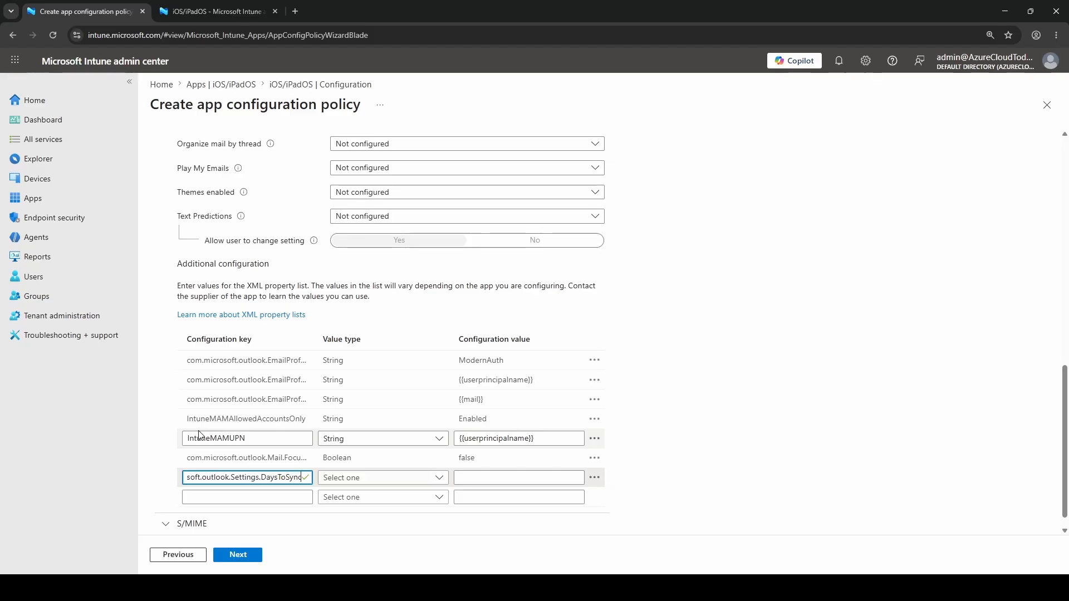
Step: Give the DaysToSync key the value type Integer and the configuration value 30
{"action": "left_click", "coordinate": [428, 480]}
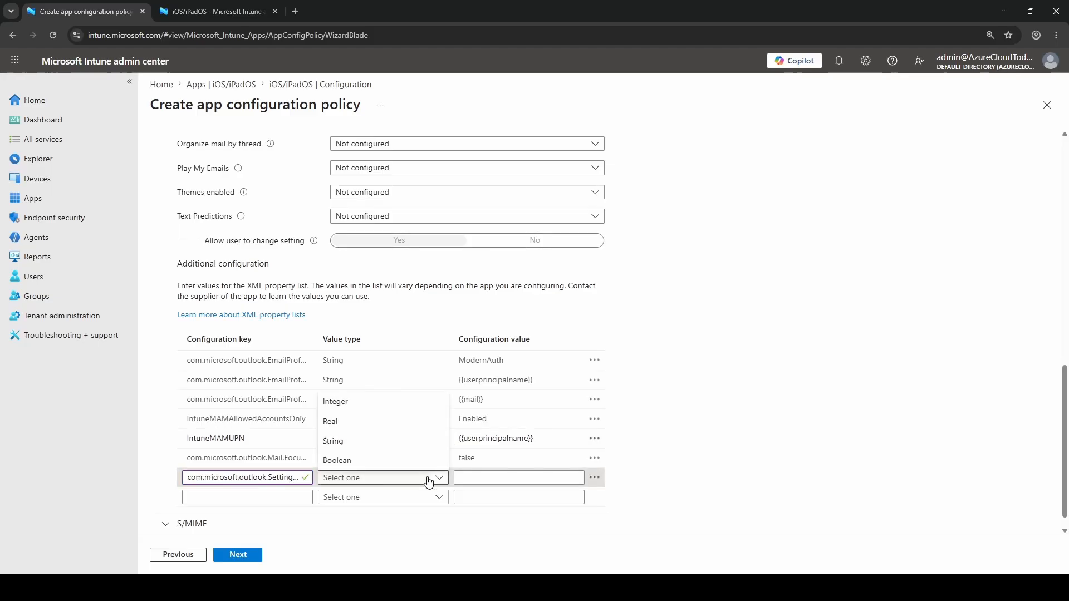
{"action": "left_click", "coordinate": [390, 401]}
{"action": "left_click", "coordinate": [497, 476]}
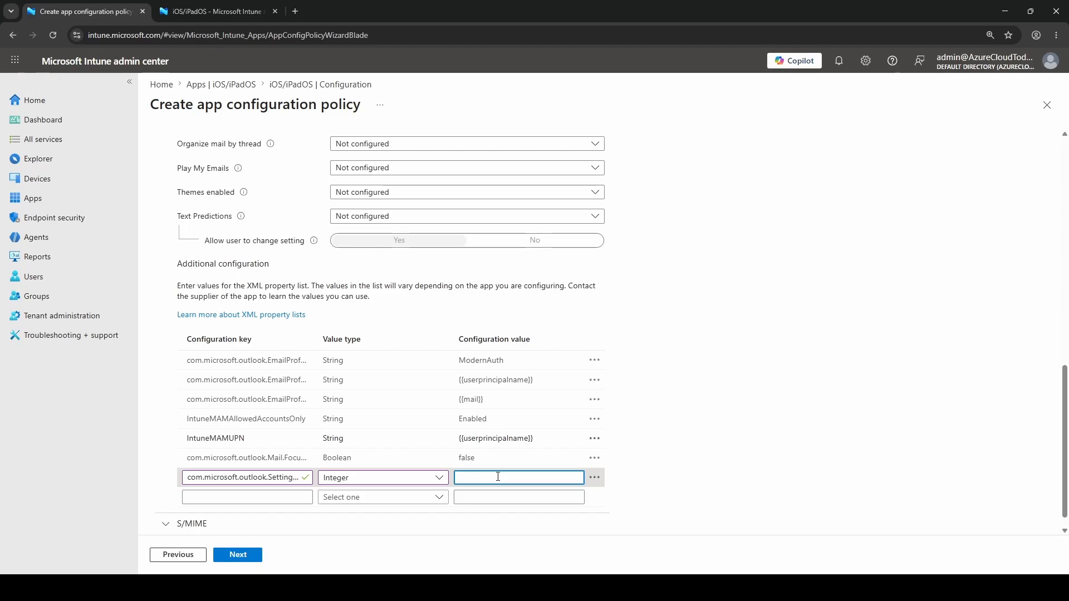
{"action": "type", "text": "30"}
{"action": "left_click", "coordinate": [844, 429]}
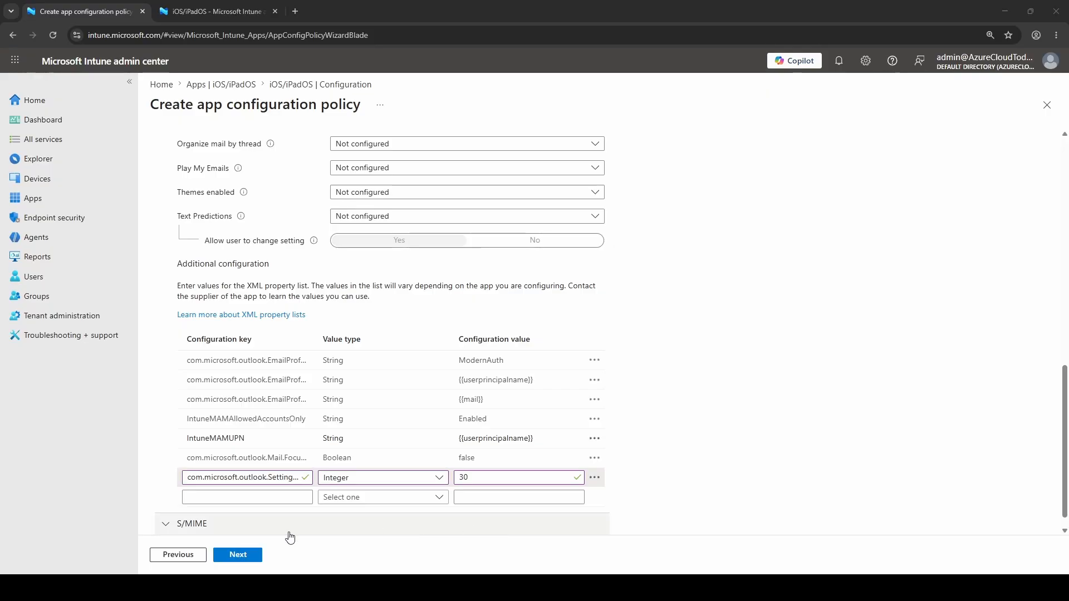
Step: Add the configuration key com.microsoft.outlook.Settings.DaysToSync.UserChangeAllowed with value type Boolean and value true
{"action": "left_click", "coordinate": [247, 498]}
{"action": "type", "text": "com.microsoft.outlook.Settings.DaysToSync.UserChangeAllowed"}
{"action": "scroll", "coordinate": [560, 429], "scroll_direction": "down", "scroll_amount": 1}
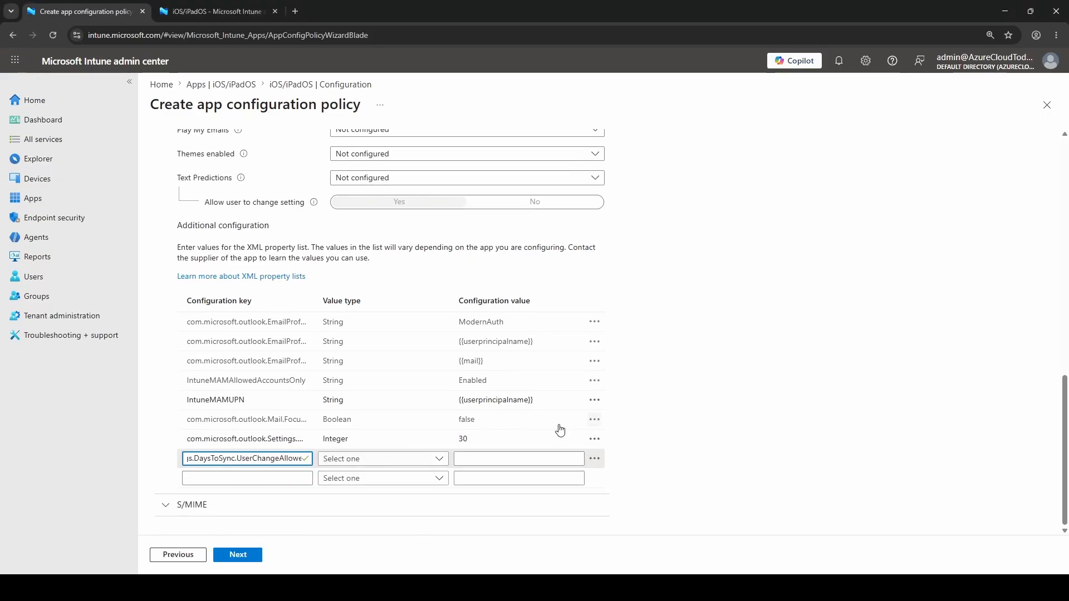
{"action": "left_click", "coordinate": [439, 462]}
{"action": "left_click", "coordinate": [412, 463]}
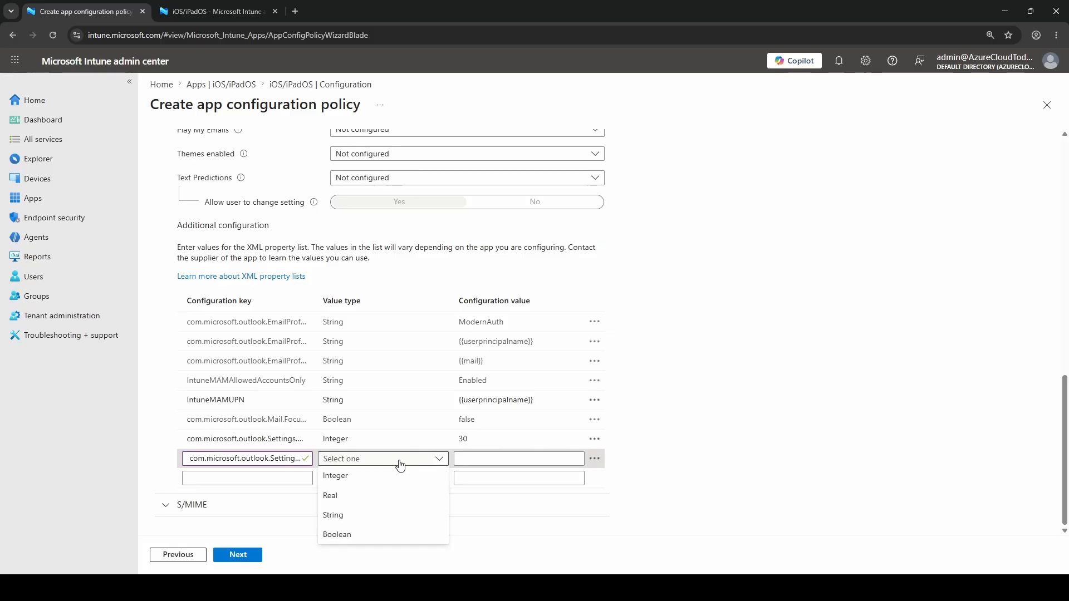
{"action": "left_click", "coordinate": [358, 537]}
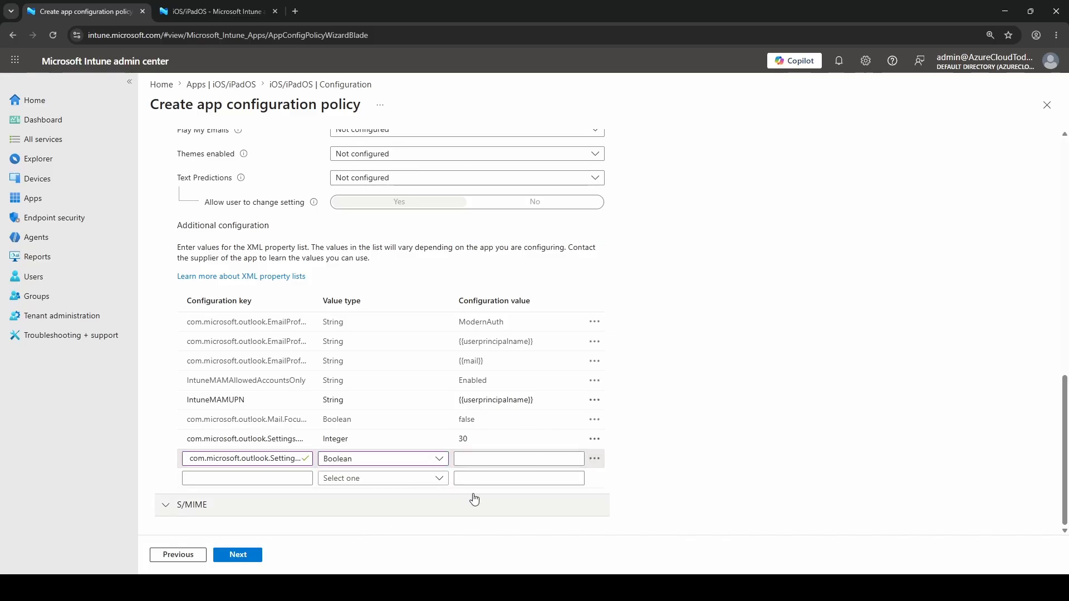
{"action": "left_click", "coordinate": [489, 458]}
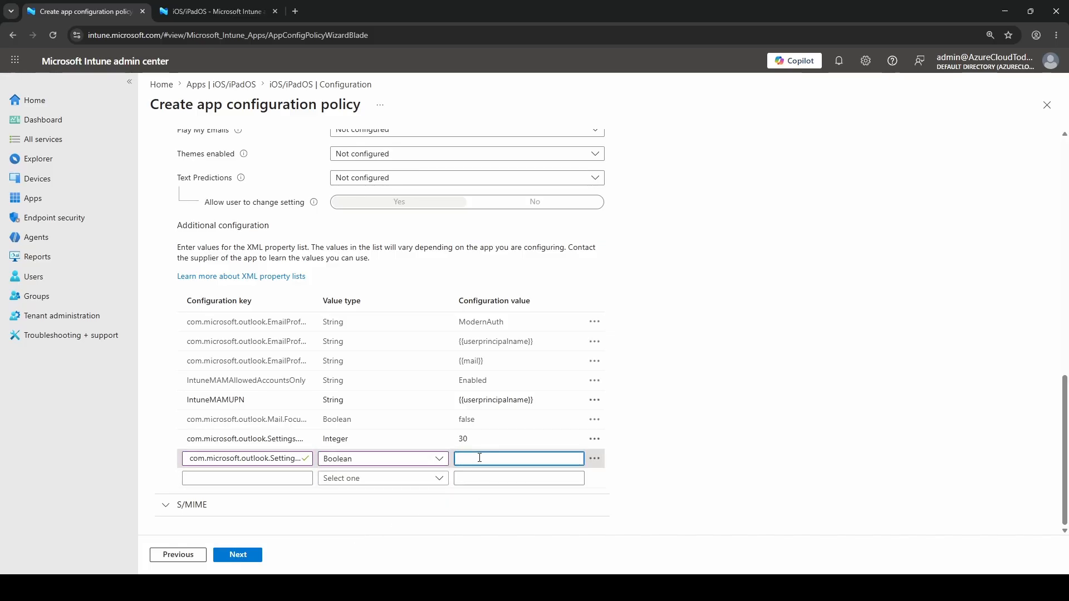
{"action": "type", "text": "true"}
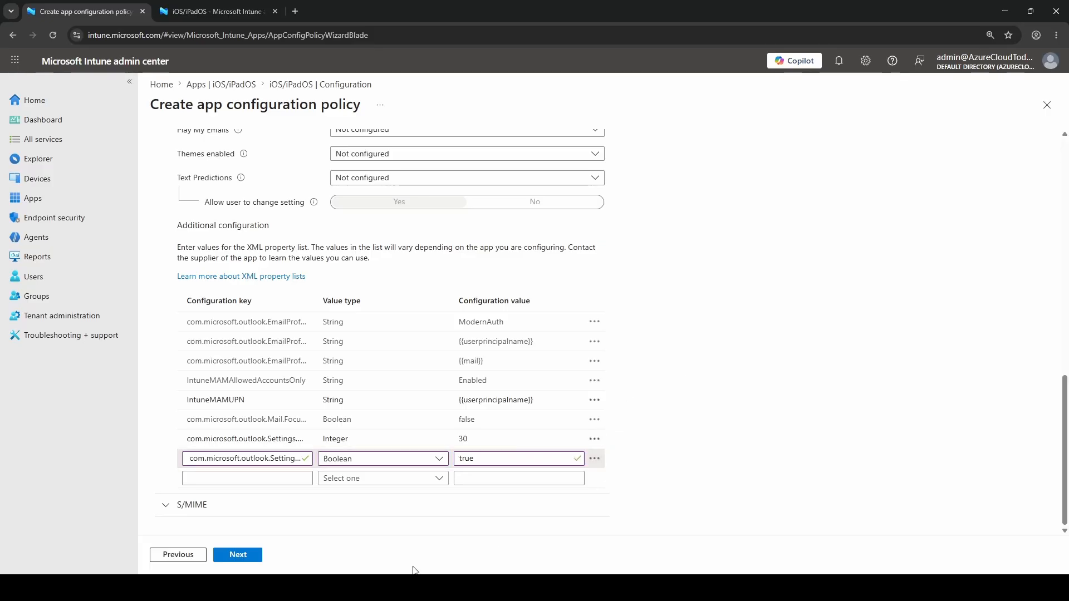
Step: Keep the Default scope tag and assign the policy to the included group All iOS Users
{"action": "left_click", "coordinate": [240, 556]}
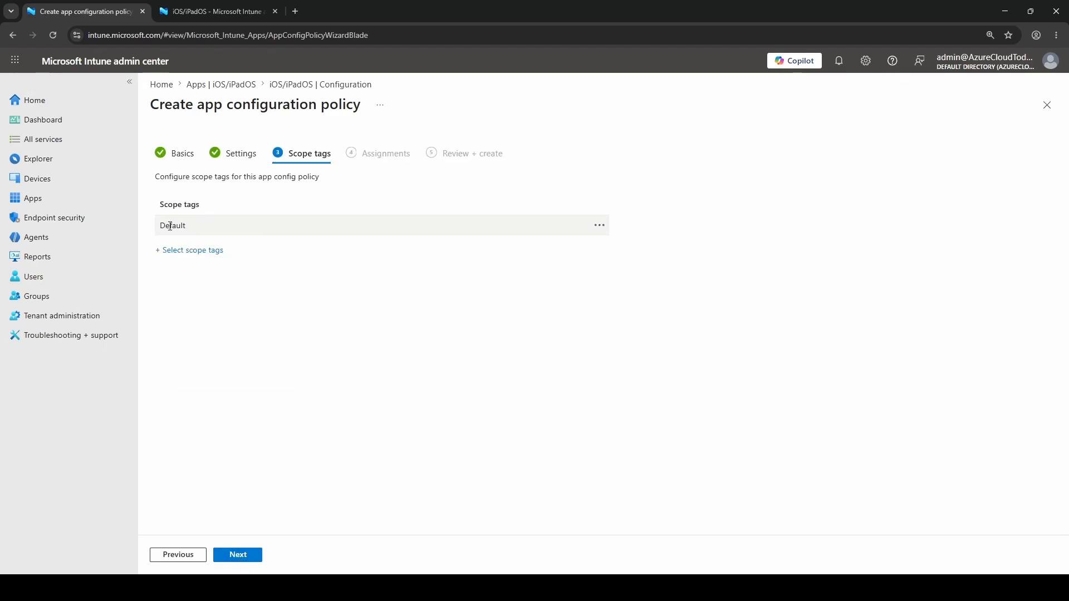
{"action": "left_click", "coordinate": [244, 559]}
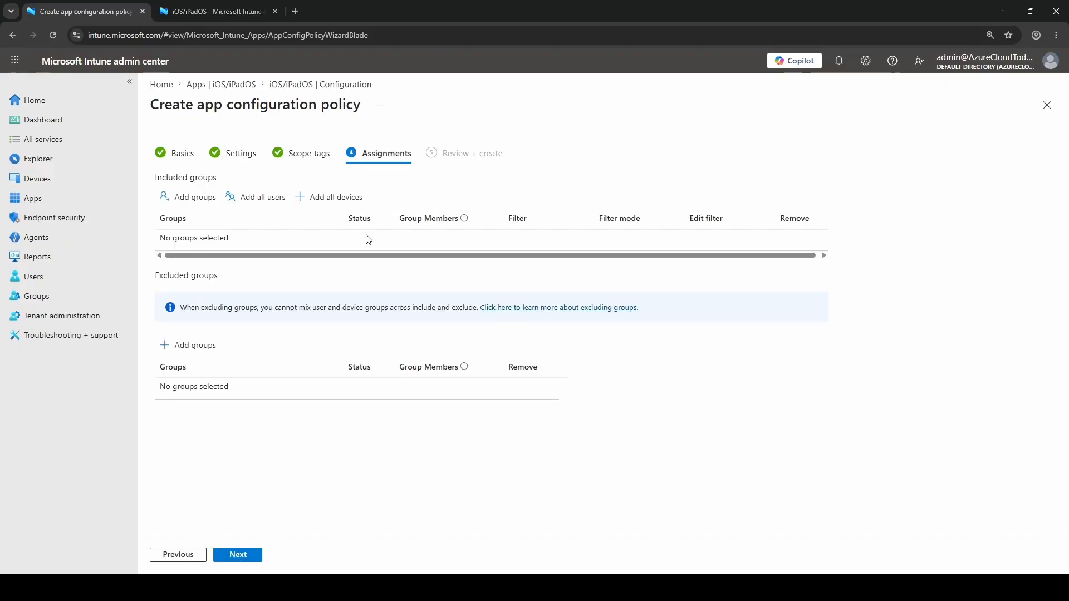
{"action": "left_click", "coordinate": [185, 199]}
{"action": "left_click", "coordinate": [442, 180]}
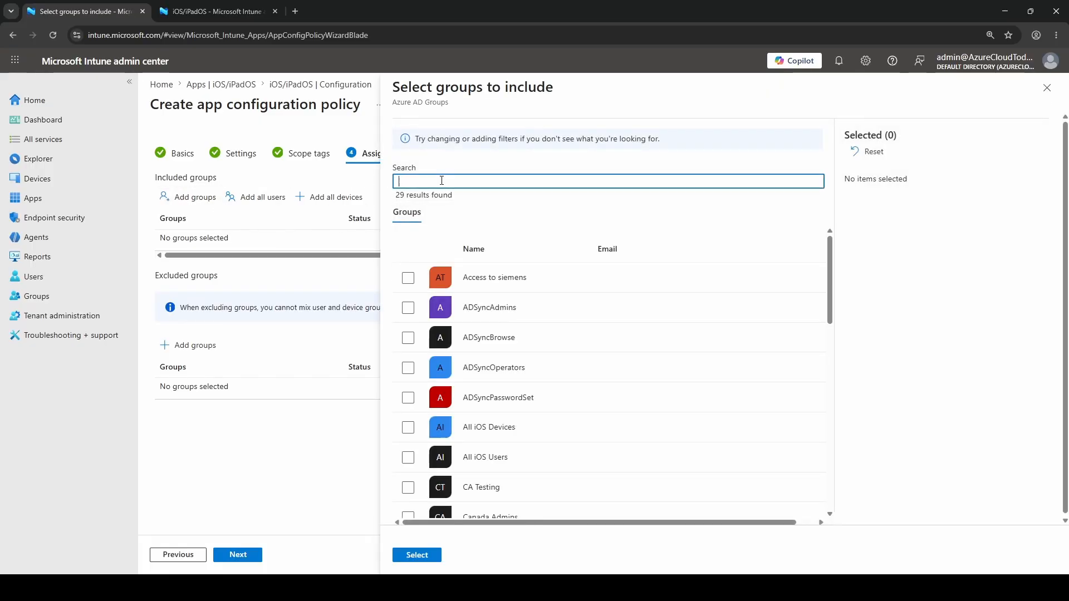
{"action": "type", "text": "all ios"}
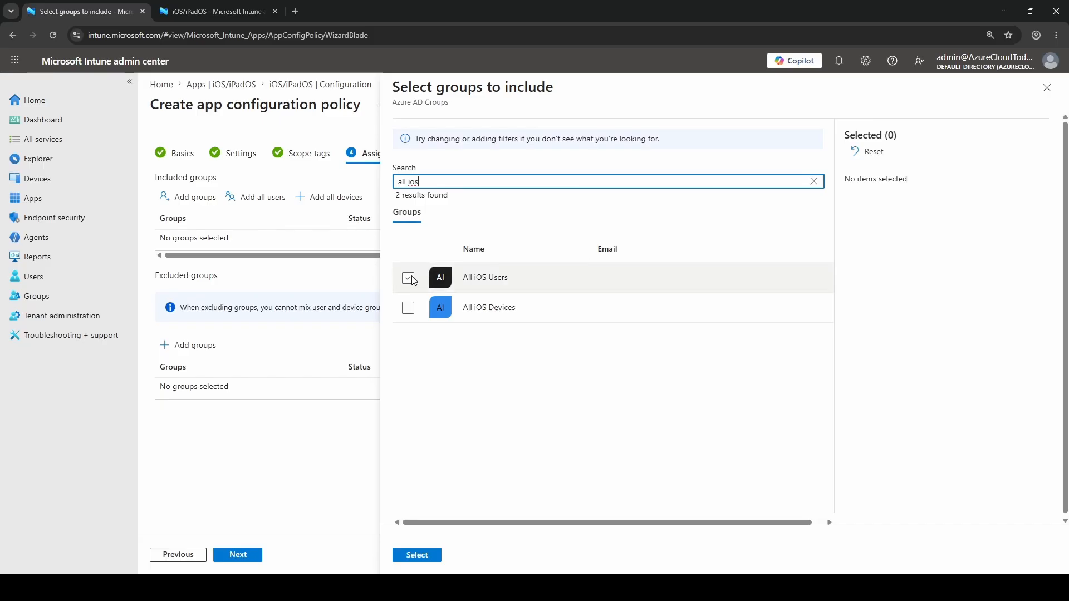
{"action": "left_click", "coordinate": [408, 278]}
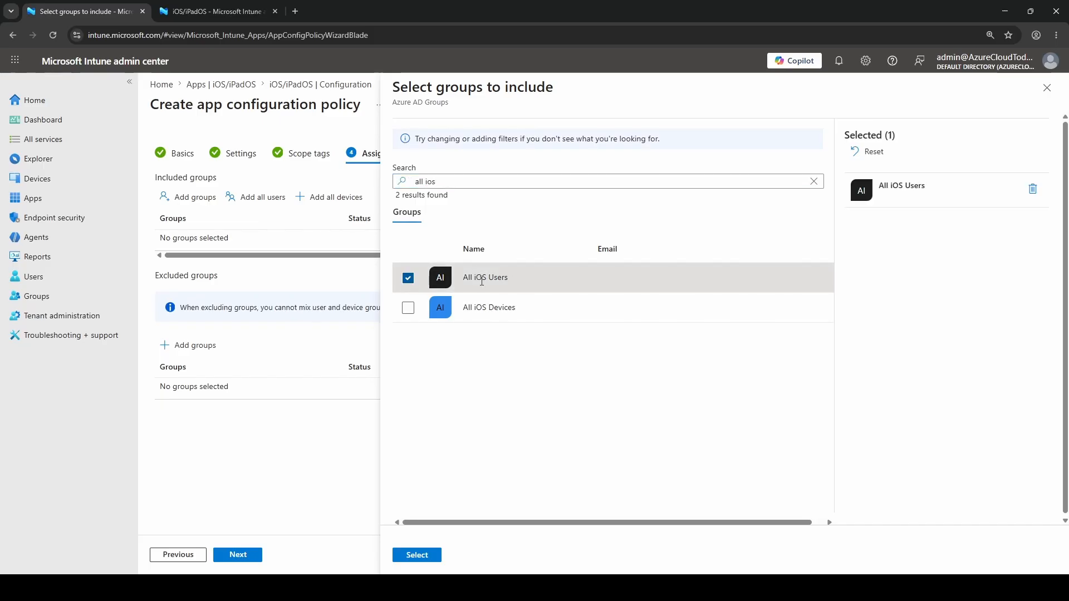
{"action": "left_click", "coordinate": [417, 556]}
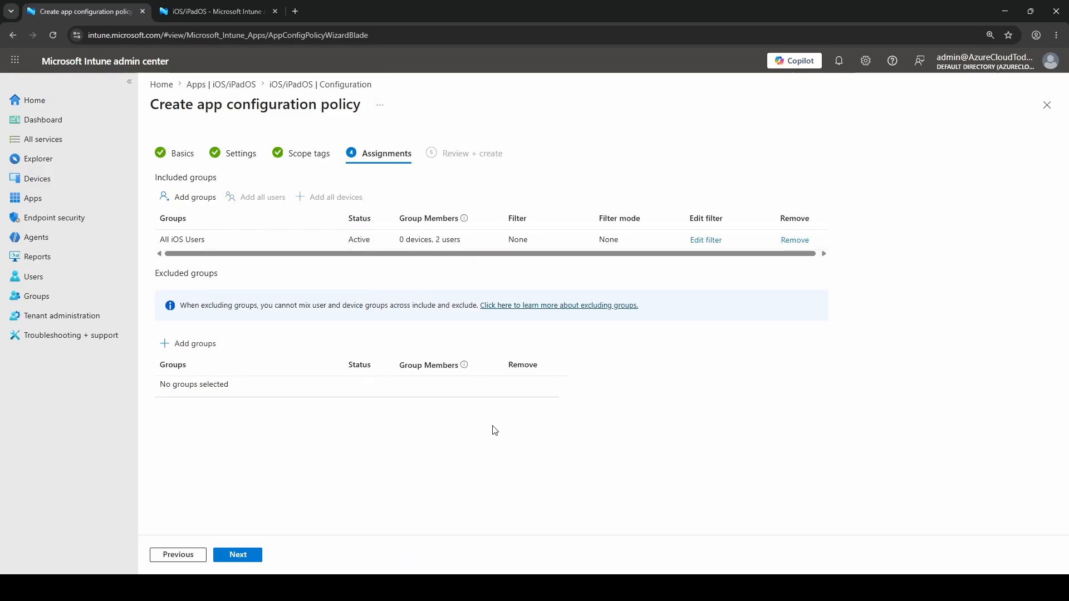
{"action": "left_click_drag", "start_coordinate": [437, 239], "coordinate": [467, 246]}
{"action": "left_click", "coordinate": [438, 241]}
Step: Review the policy summary through to the assignments and create the app configuration policy
{"action": "left_click", "coordinate": [241, 559]}
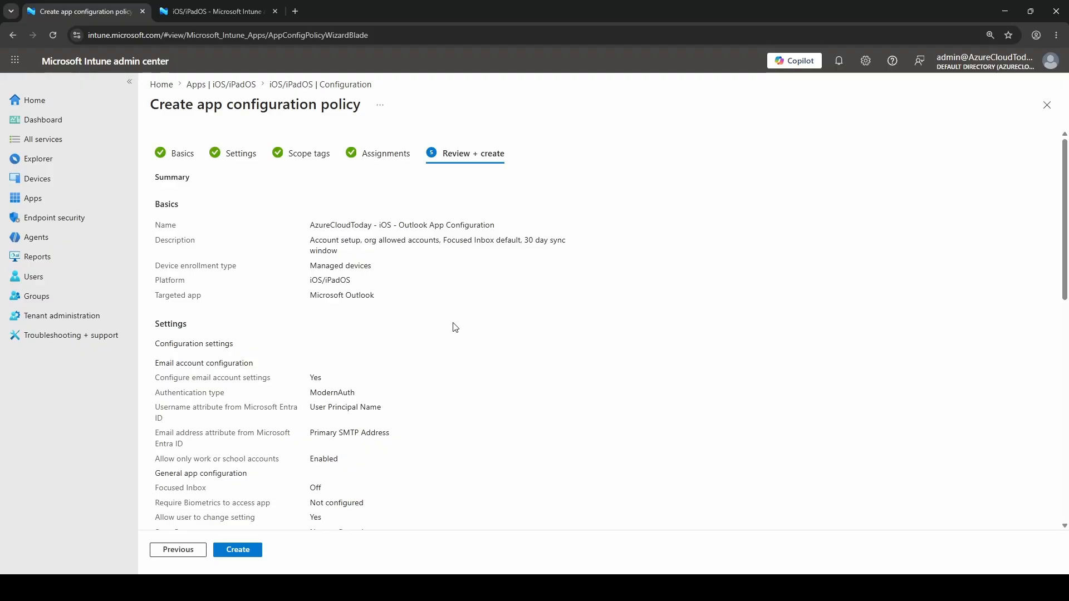
{"action": "scroll", "coordinate": [455, 327], "scroll_direction": "down", "scroll_amount": 4}
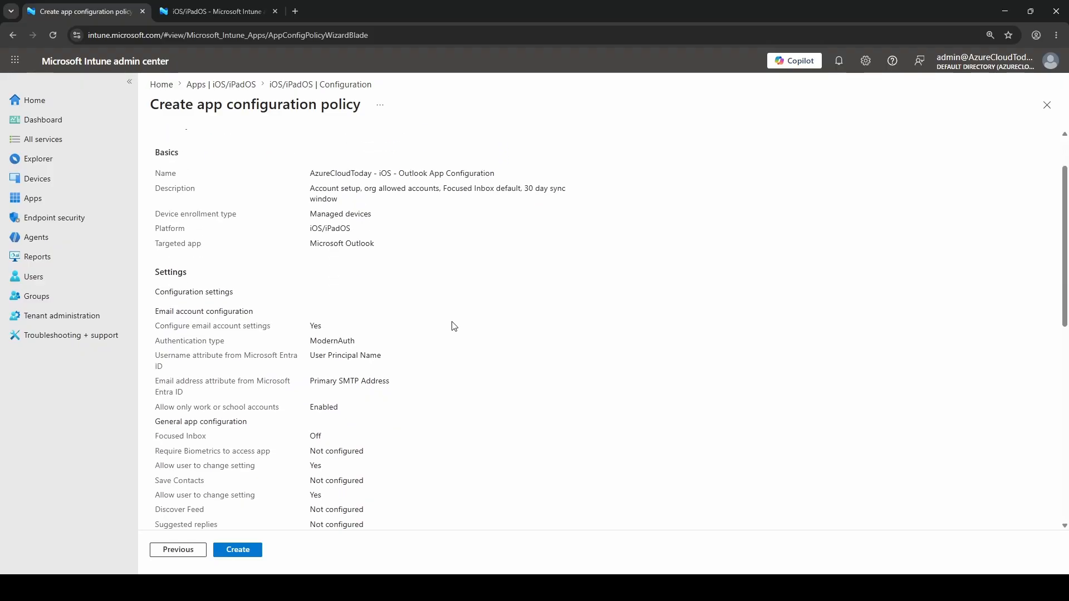
{"action": "scroll", "coordinate": [454, 326], "scroll_direction": "down", "scroll_amount": 6}
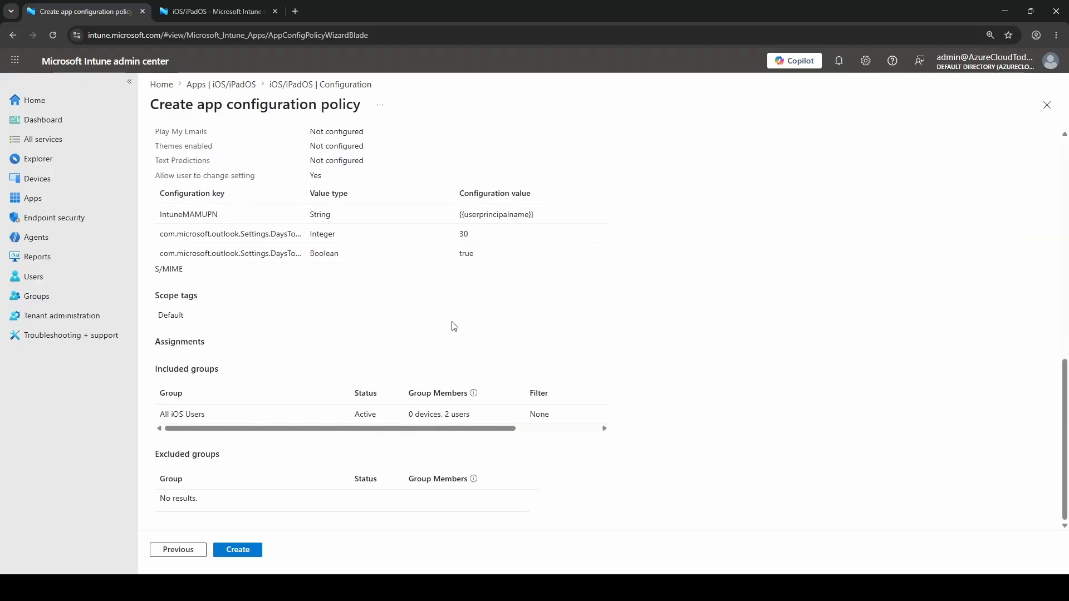
{"action": "left_click", "coordinate": [260, 554]}
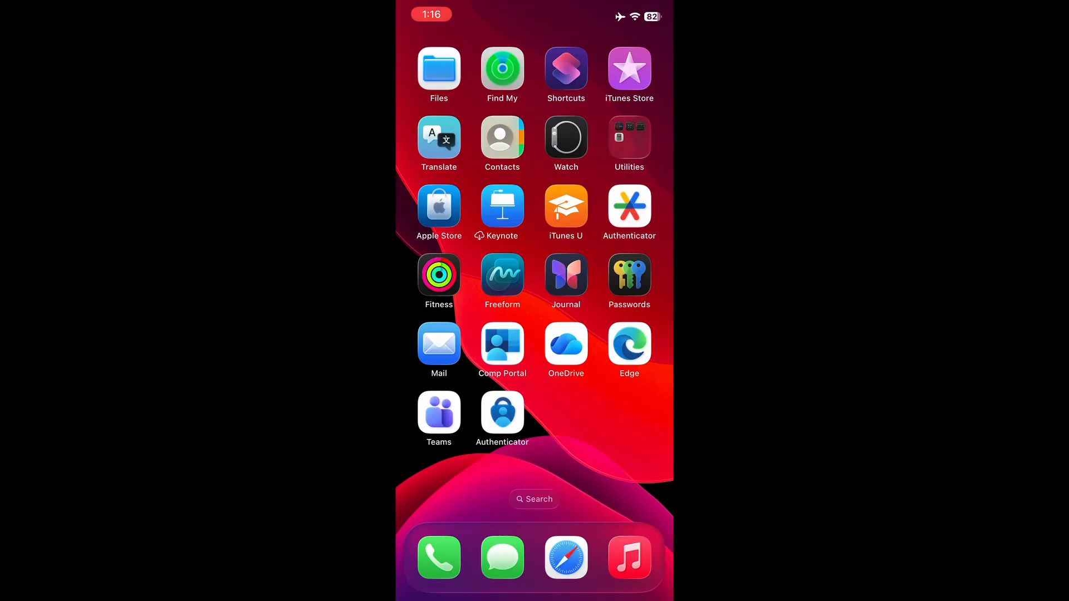
Step: Switch to Comp Portal on the iPhone and install Microsoft Outlook from the featured apps
{"action": "left_click", "coordinate": [503, 343]}
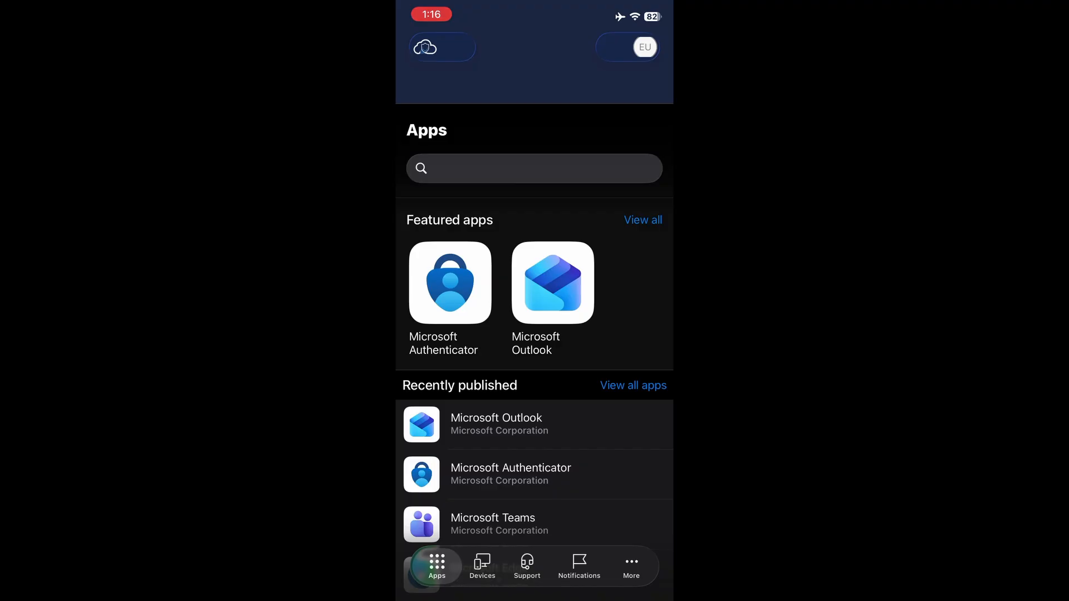
{"action": "left_click", "coordinate": [553, 283]}
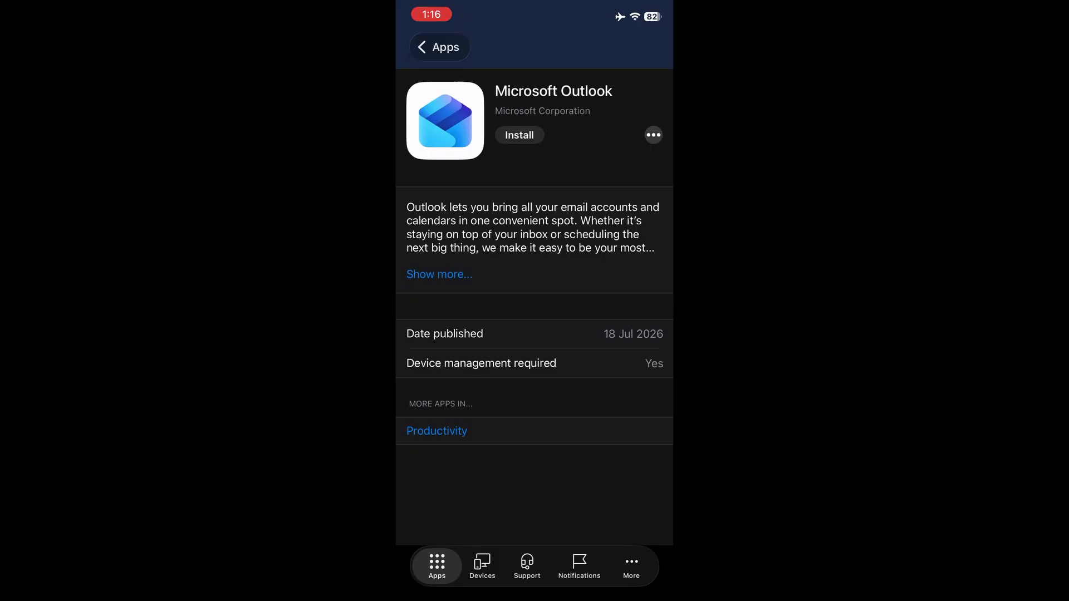
{"action": "left_click", "coordinate": [519, 135]}
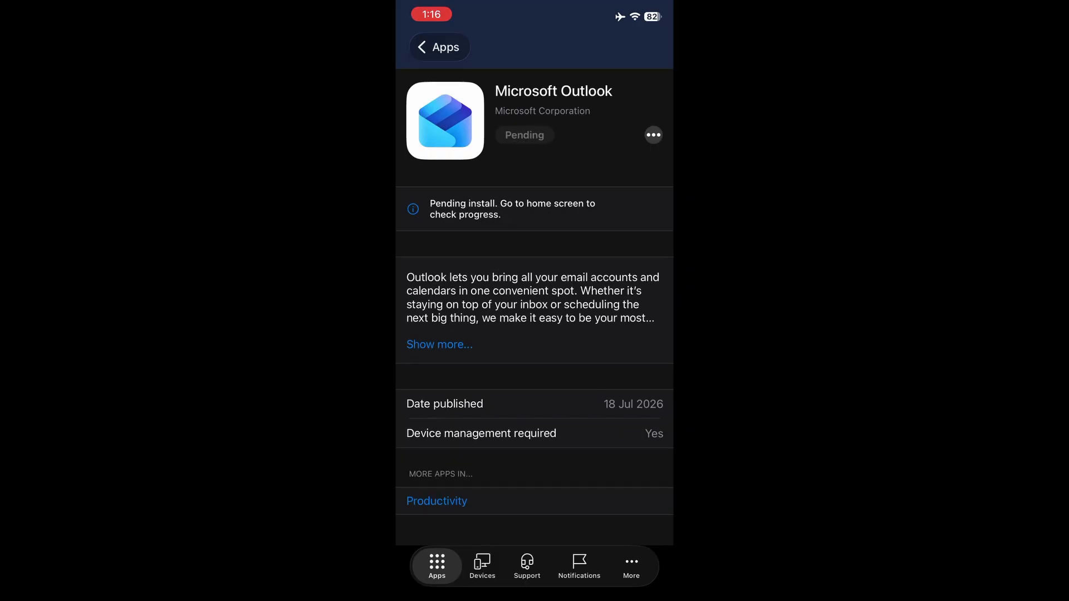
Step: Approve the managed installation of Microsoft Outlook from the iPhone home screen and add the detected work account in Outlook
{"action": "left_click_drag", "start_coordinate": [535, 597], "coordinate": [535, 356]}
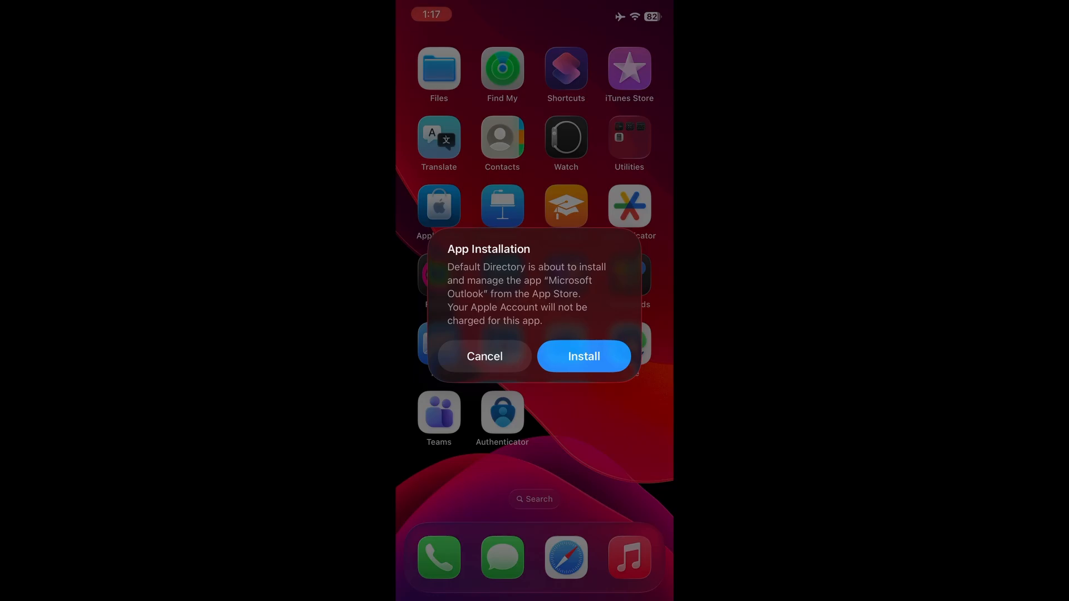
{"action": "left_click", "coordinate": [585, 356]}
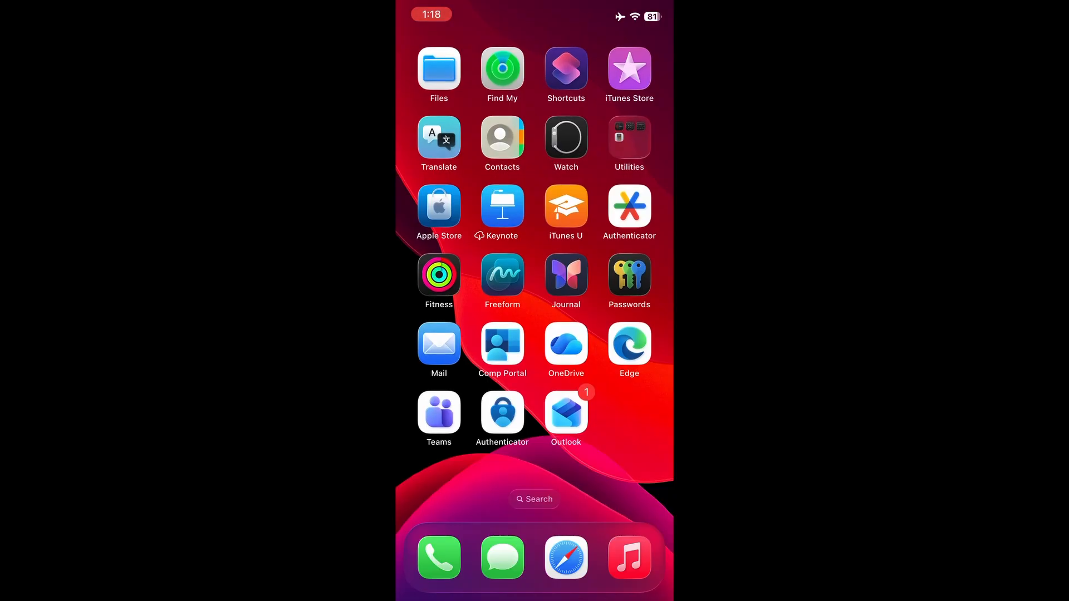
{"action": "left_click", "coordinate": [566, 412]}
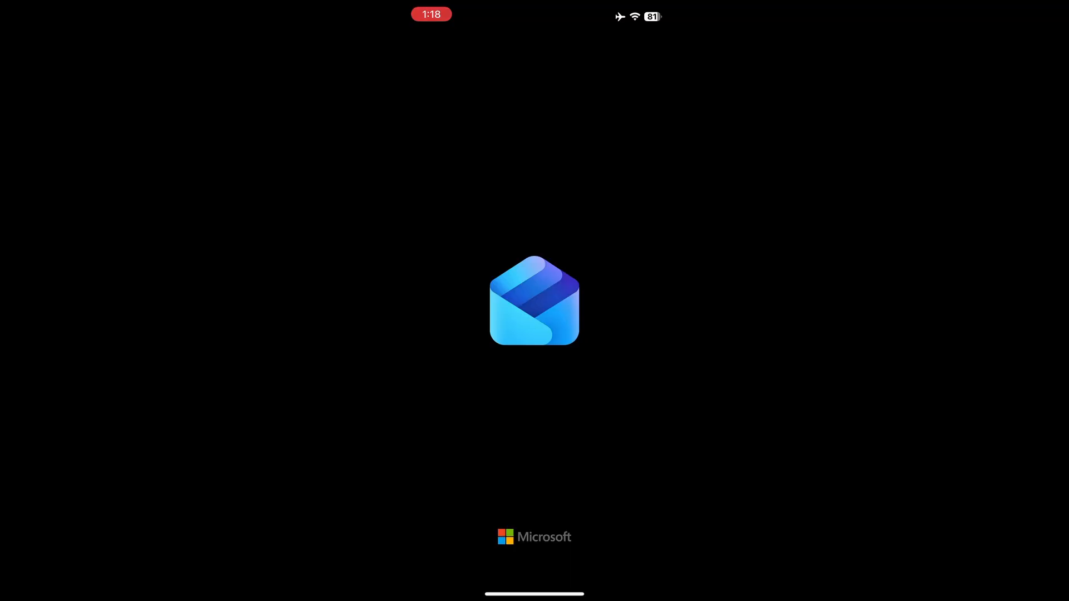
{"action": "left_click", "coordinate": [534, 503]}
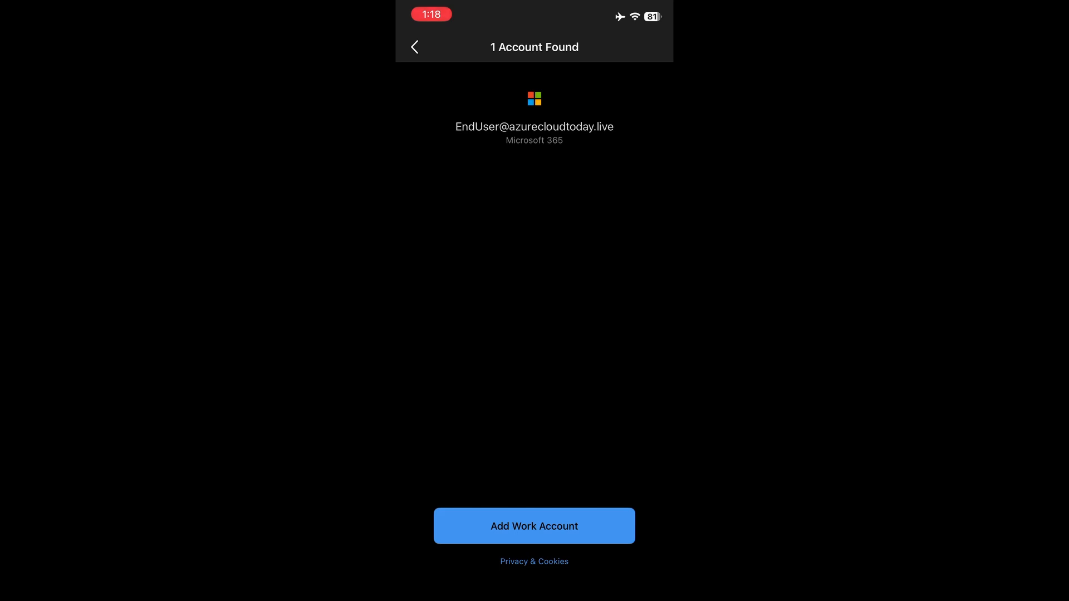
{"action": "left_click", "coordinate": [534, 526]}
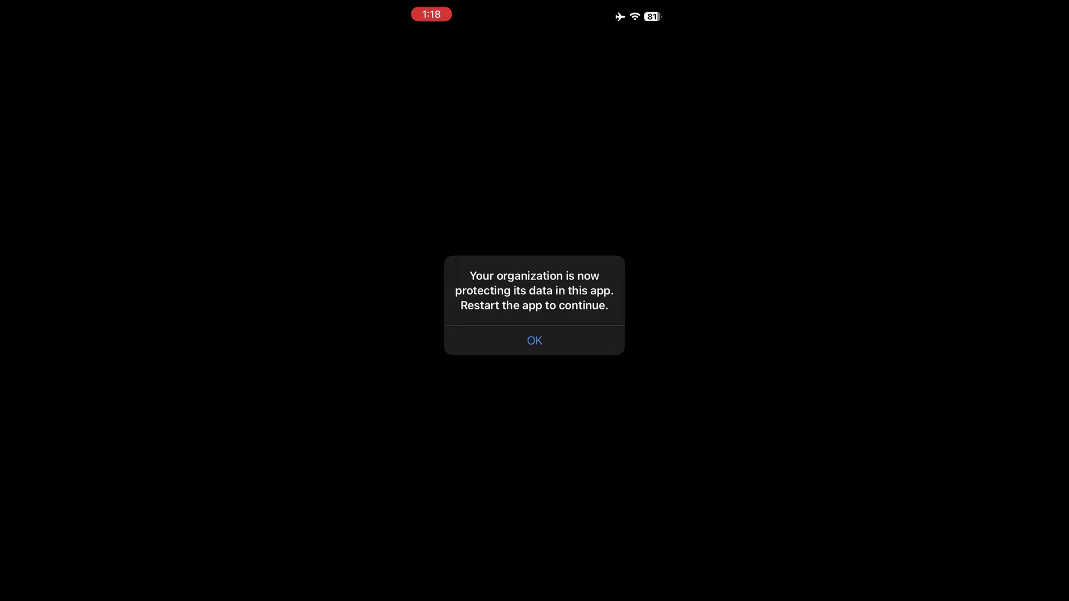
Step: Acknowledge the organization's data protection notice, reopen Outlook and enter the app PIN to reach the inbox
{"action": "left_click", "coordinate": [535, 340]}
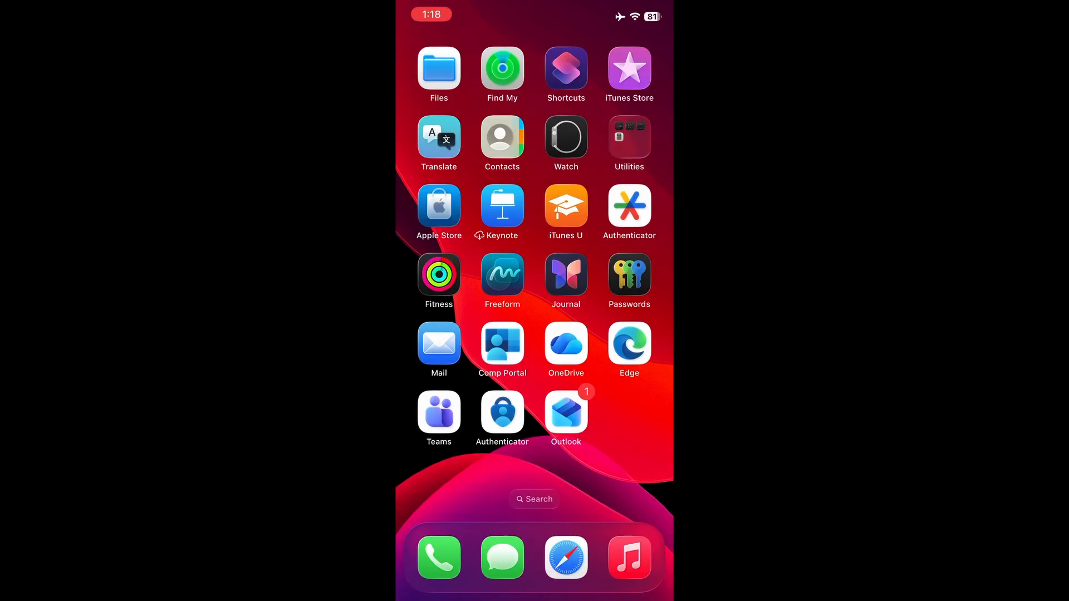
{"action": "left_click", "coordinate": [566, 412]}
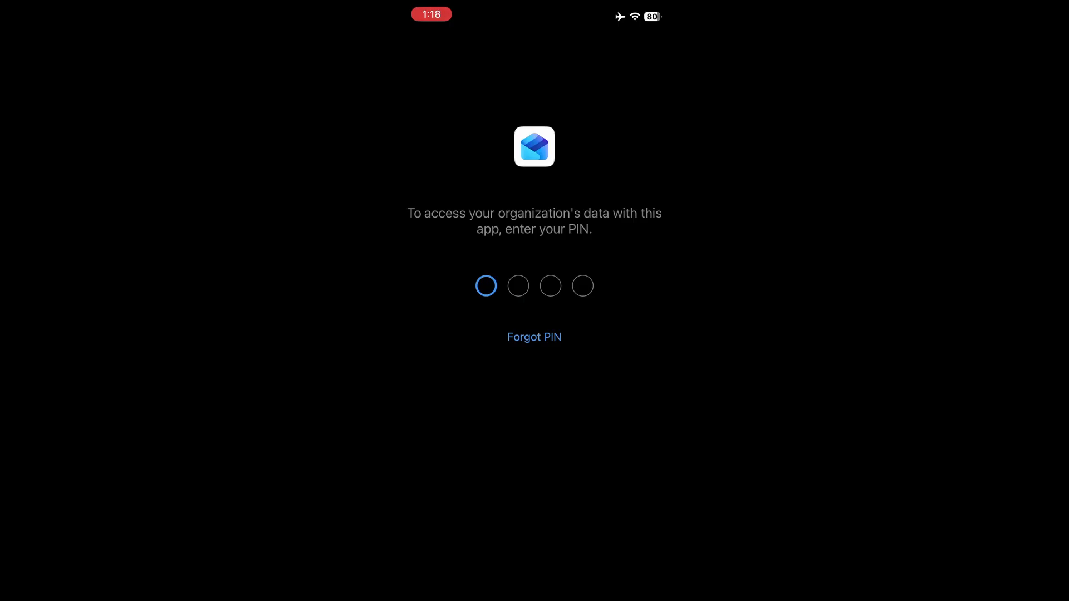
{"action": "type", "text": "1234"}
{"action": "left_click", "coordinate": [580, 348]}
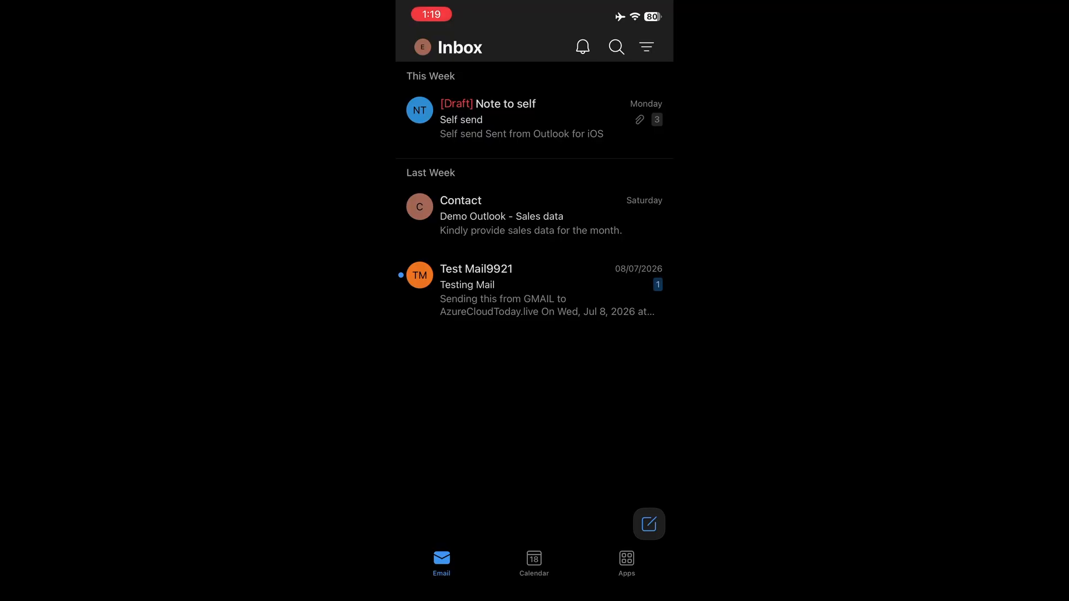
Step: Examine the inbox and compose options in Outlook's Email settings, including Focused Inbox, Suggested Replies and Text Predictions
{"action": "left_click", "coordinate": [423, 47]}
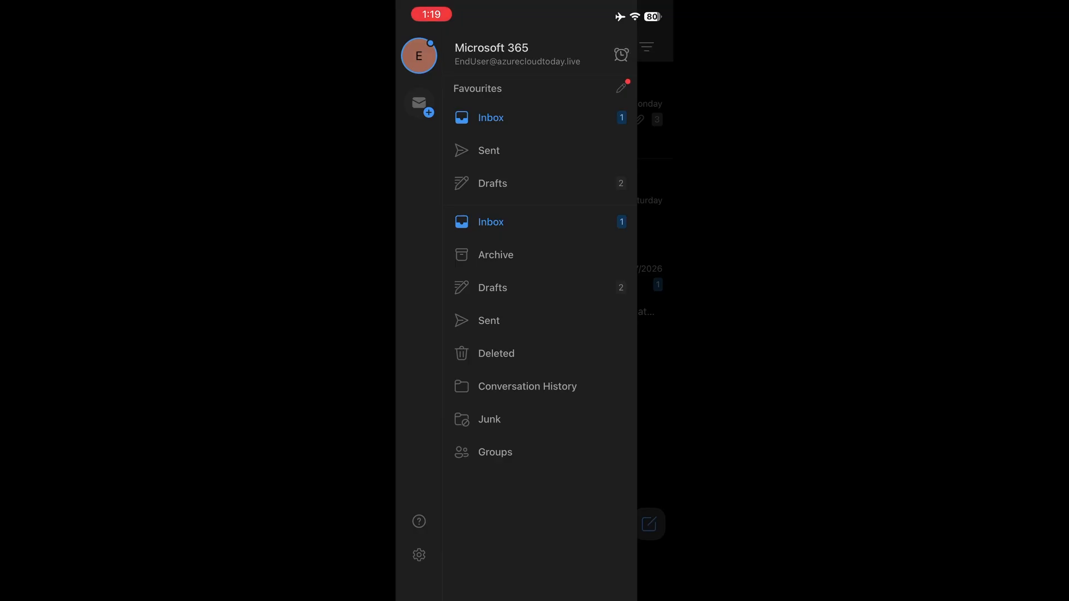
{"action": "left_click", "coordinate": [419, 555]}
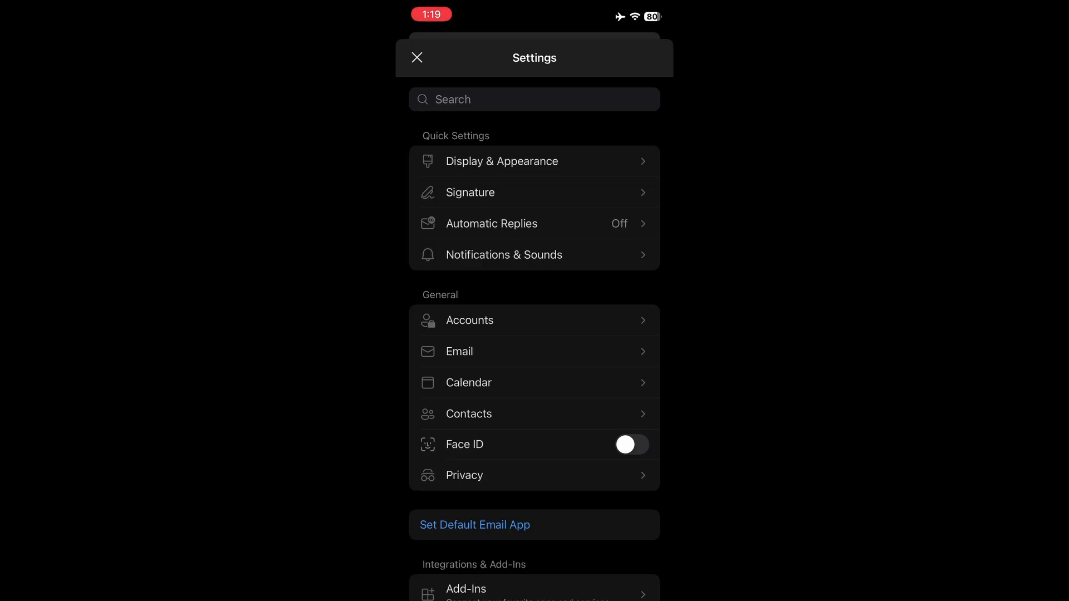
{"action": "left_click", "coordinate": [459, 352]}
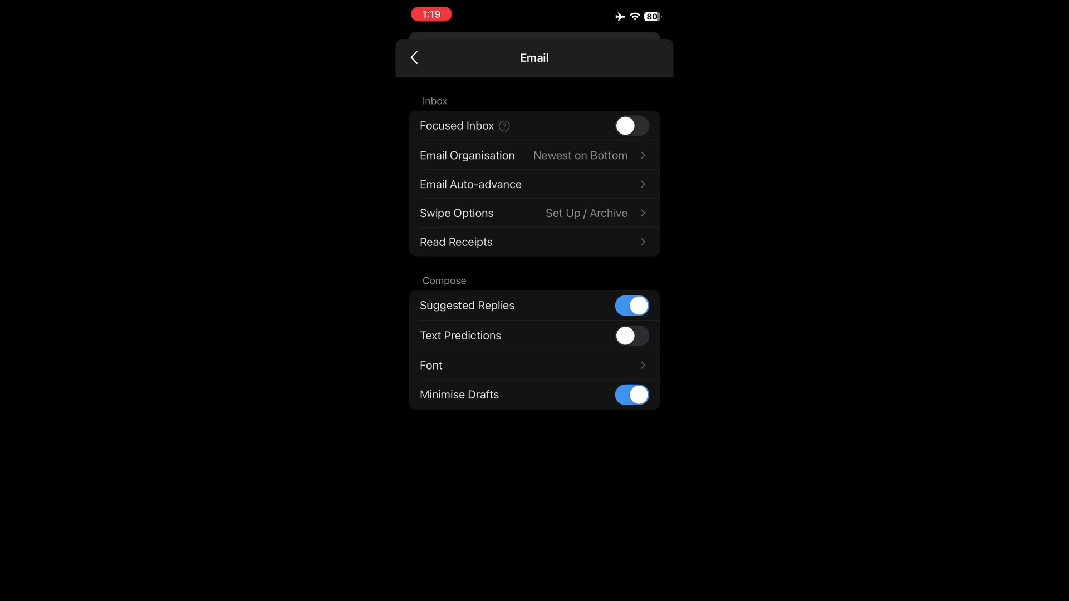
{"action": "left_click", "coordinate": [414, 57]}
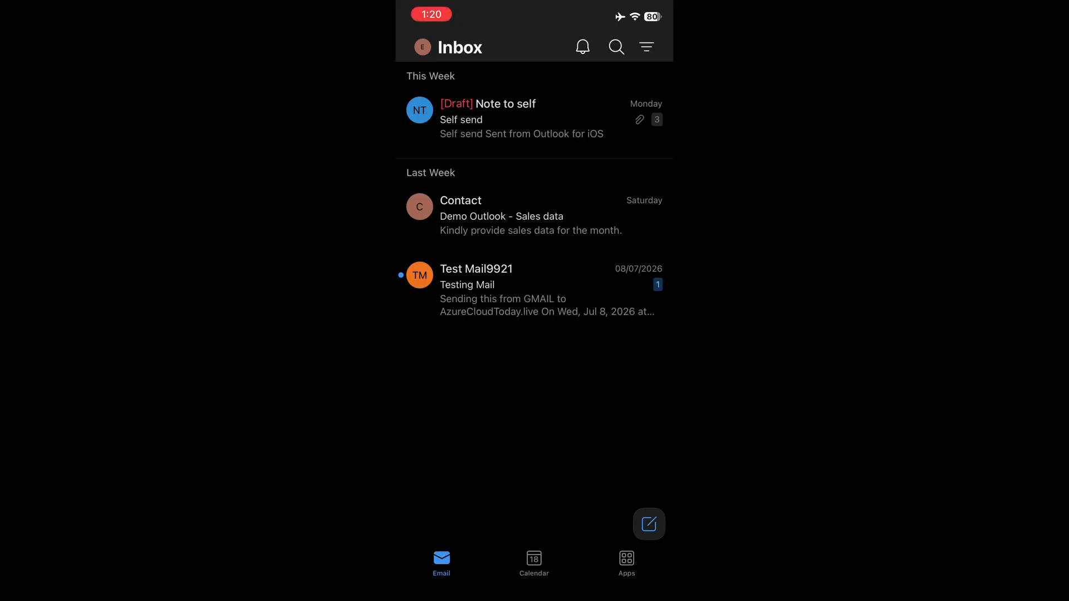
{"action": "left_click", "coordinate": [422, 46]}
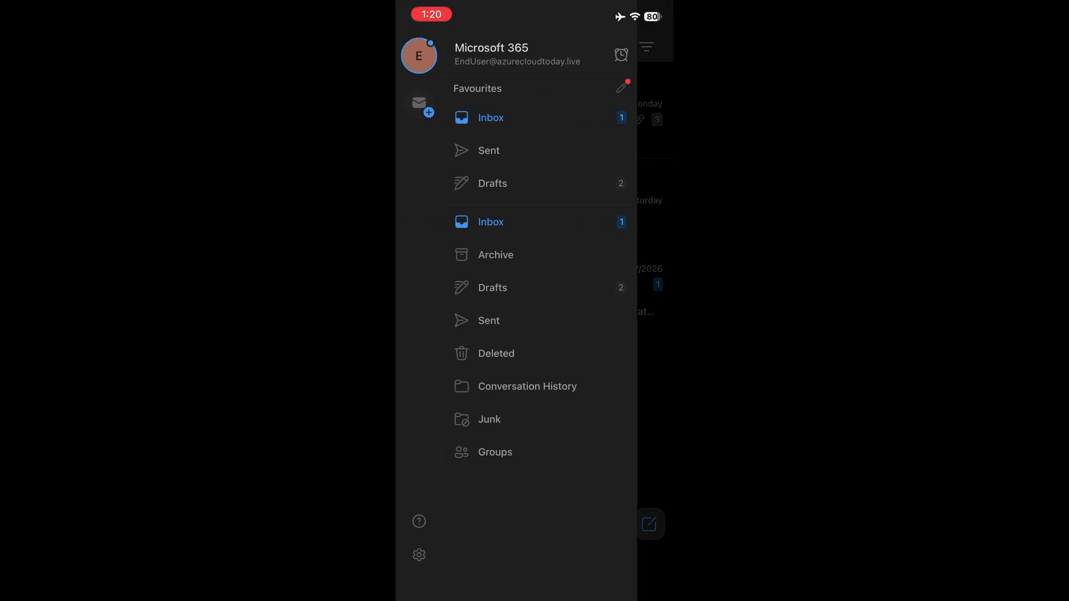
{"action": "left_click", "coordinate": [418, 555]}
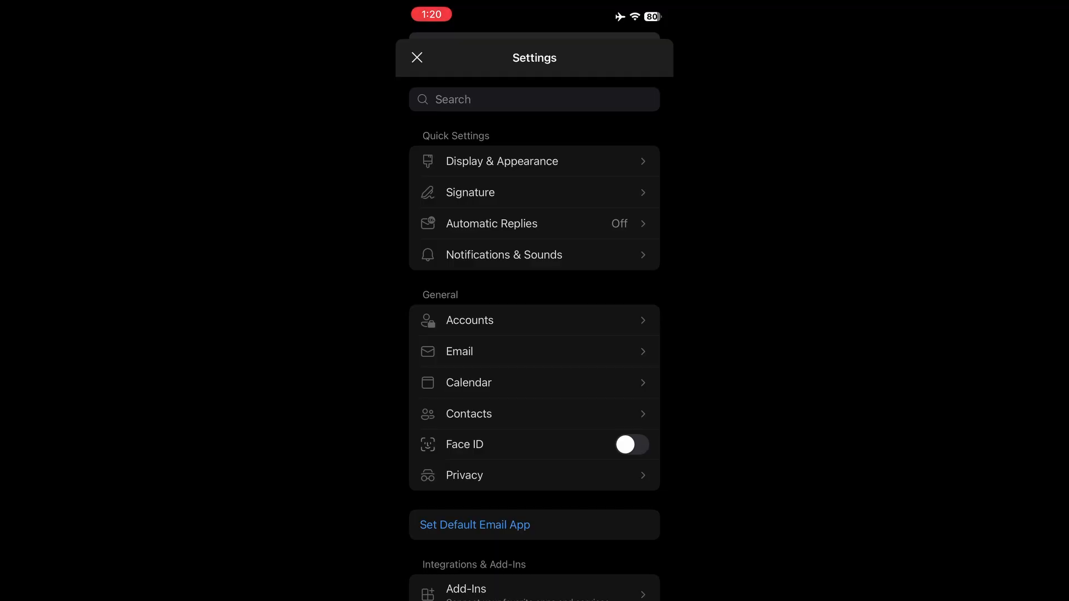
{"action": "left_click", "coordinate": [469, 320]}
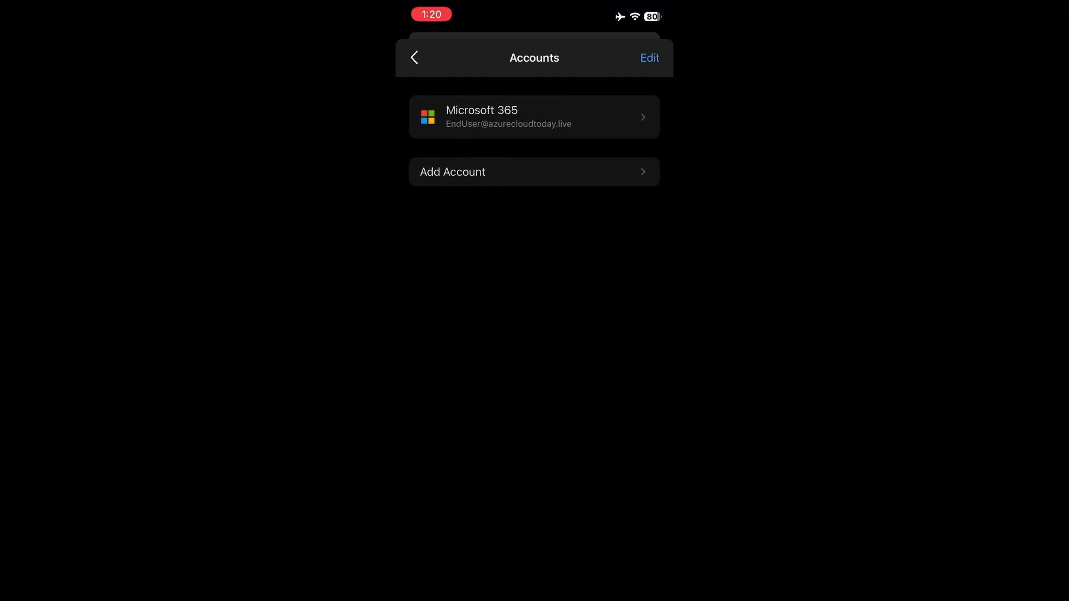
{"action": "left_click", "coordinate": [452, 172]}
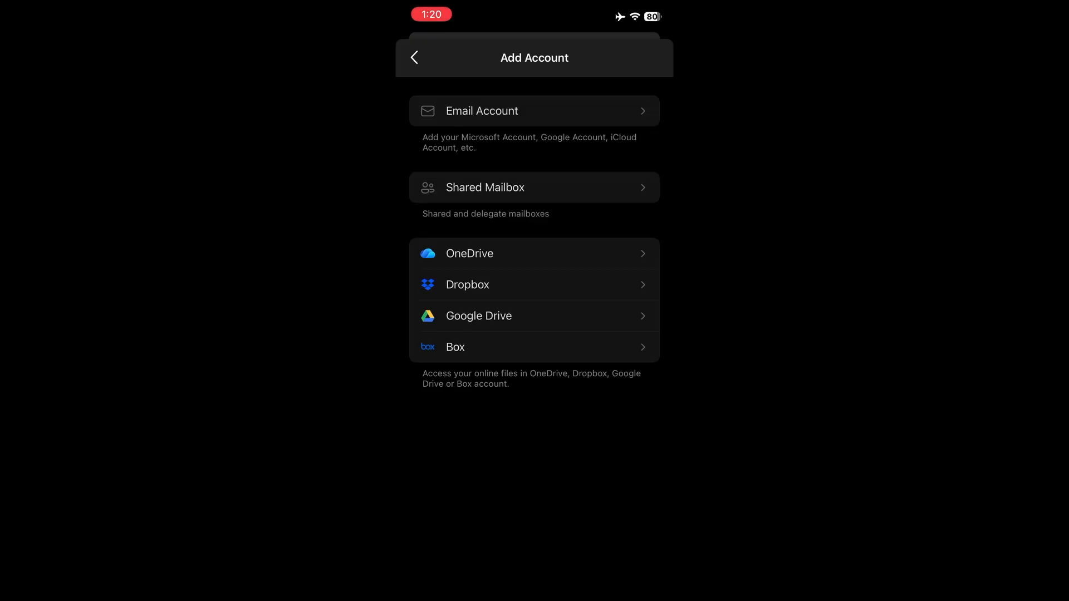
{"action": "left_click", "coordinate": [479, 317]}
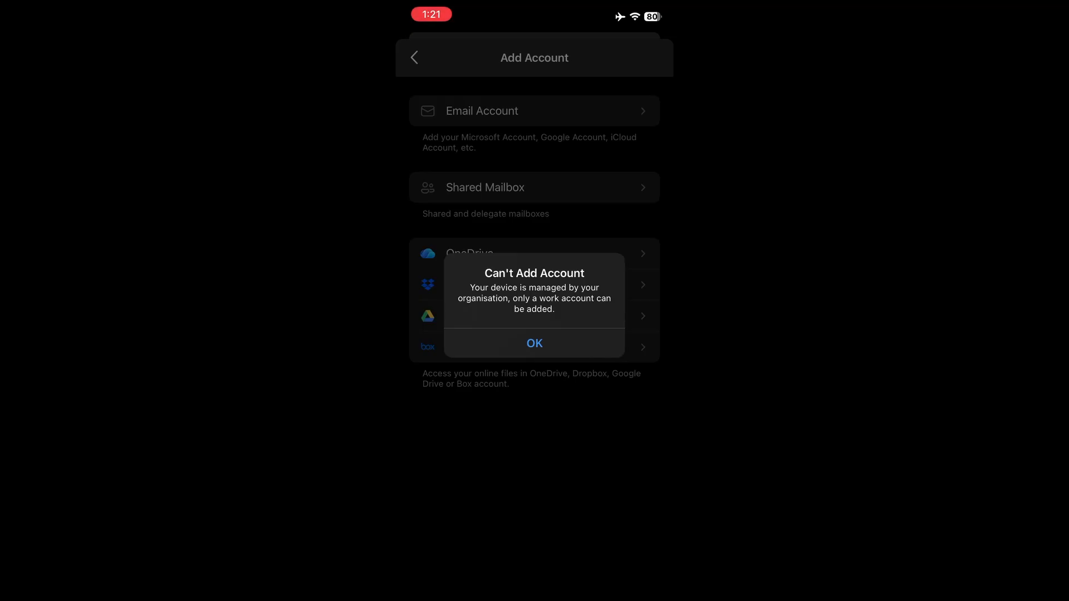
{"action": "left_click", "coordinate": [534, 343]}
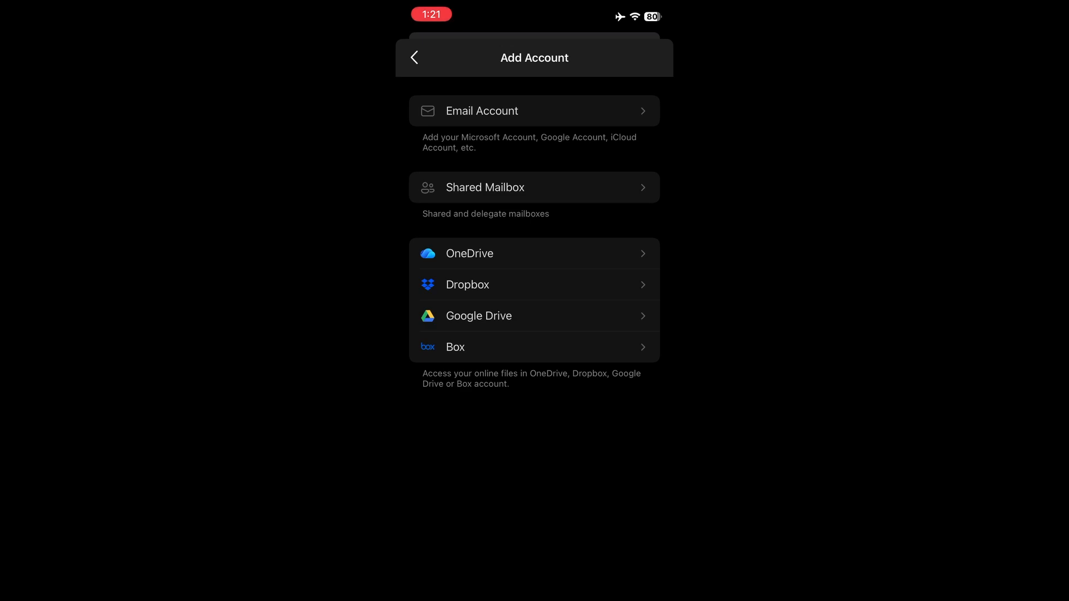
{"action": "left_click", "coordinate": [479, 316]}
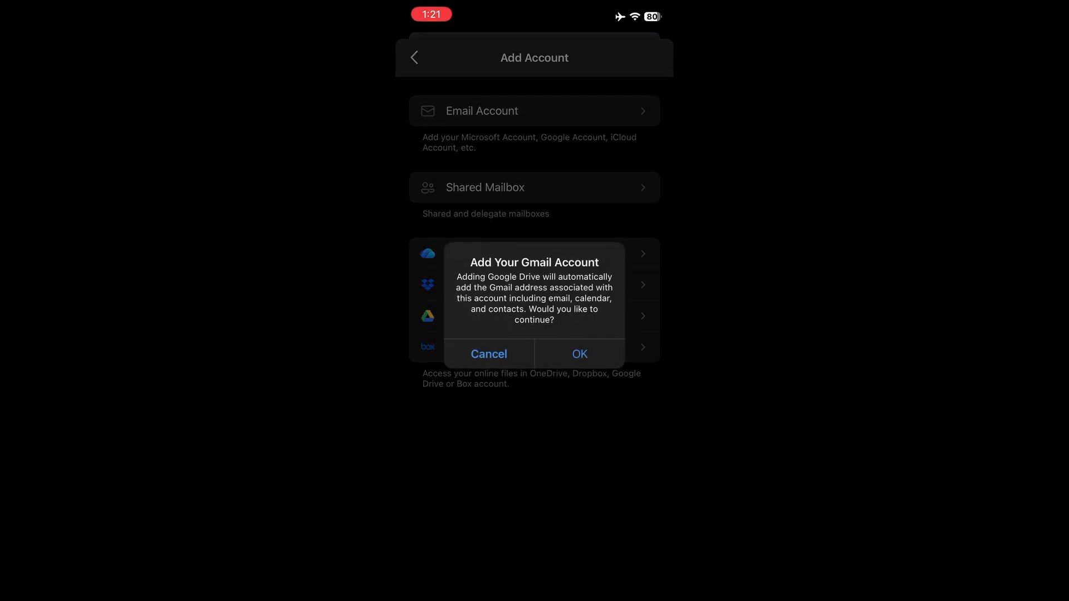
{"action": "left_click", "coordinate": [579, 354]}
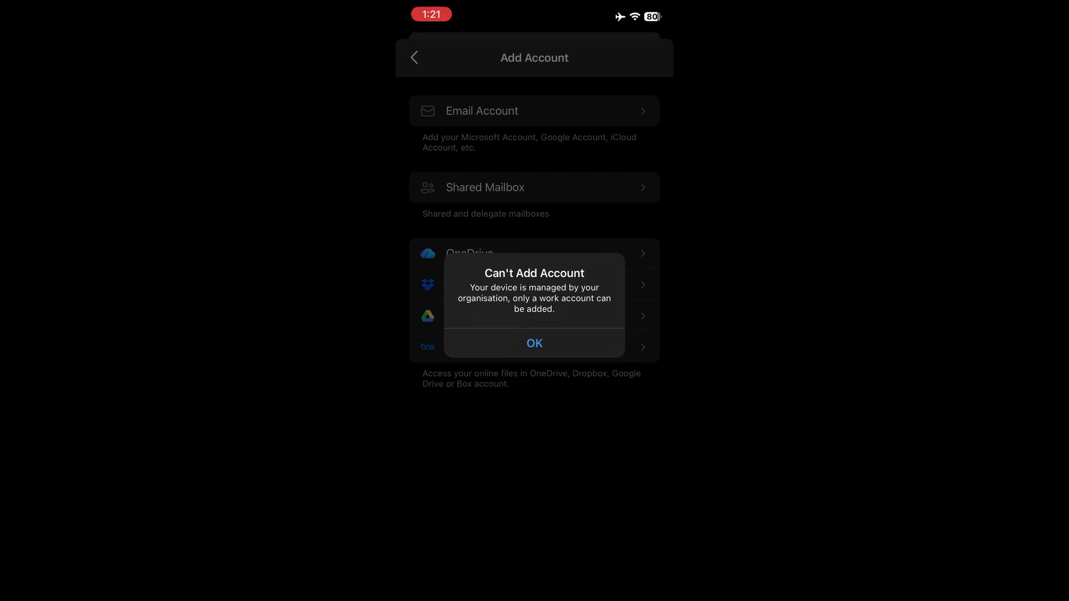
{"action": "left_click", "coordinate": [535, 343]}
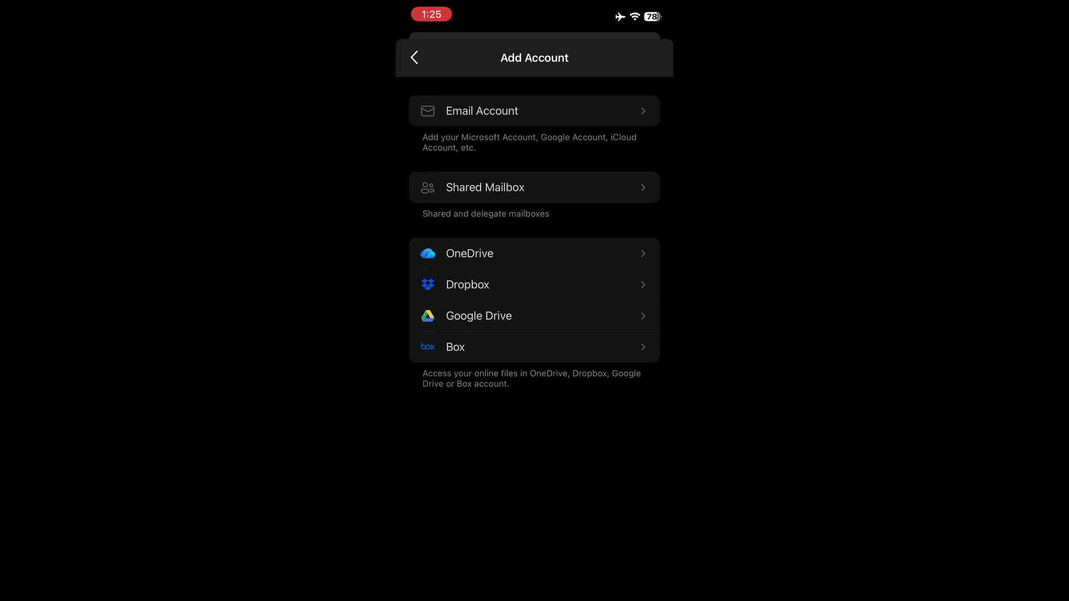
Step: Set Days of Email to Sync to 45 Days in the Microsoft 365 account's sync settings and accept the change
{"action": "left_click", "coordinate": [415, 58]}
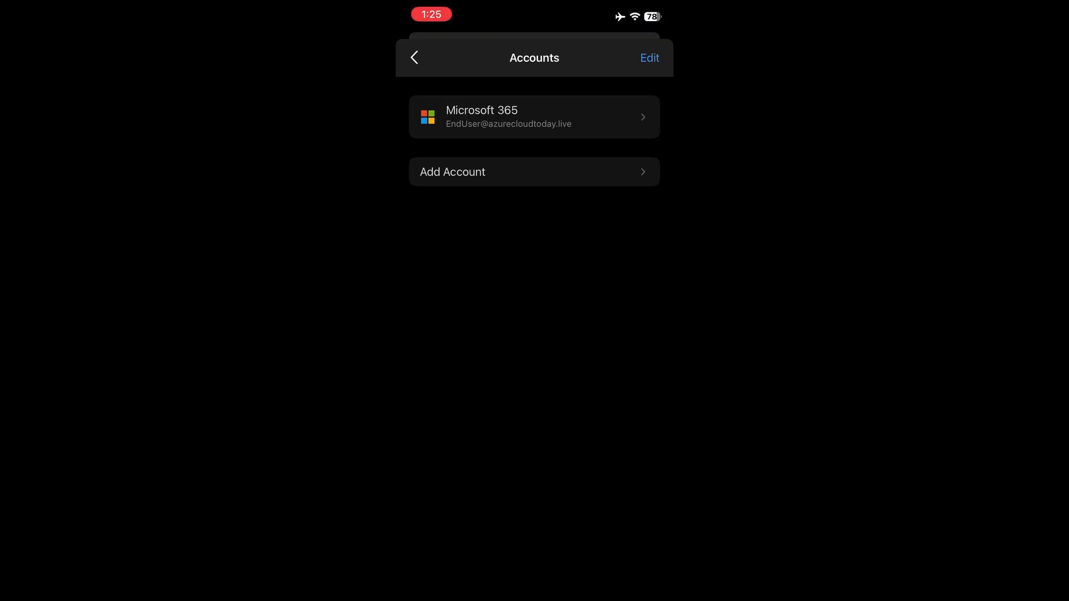
{"action": "left_click", "coordinate": [501, 117]}
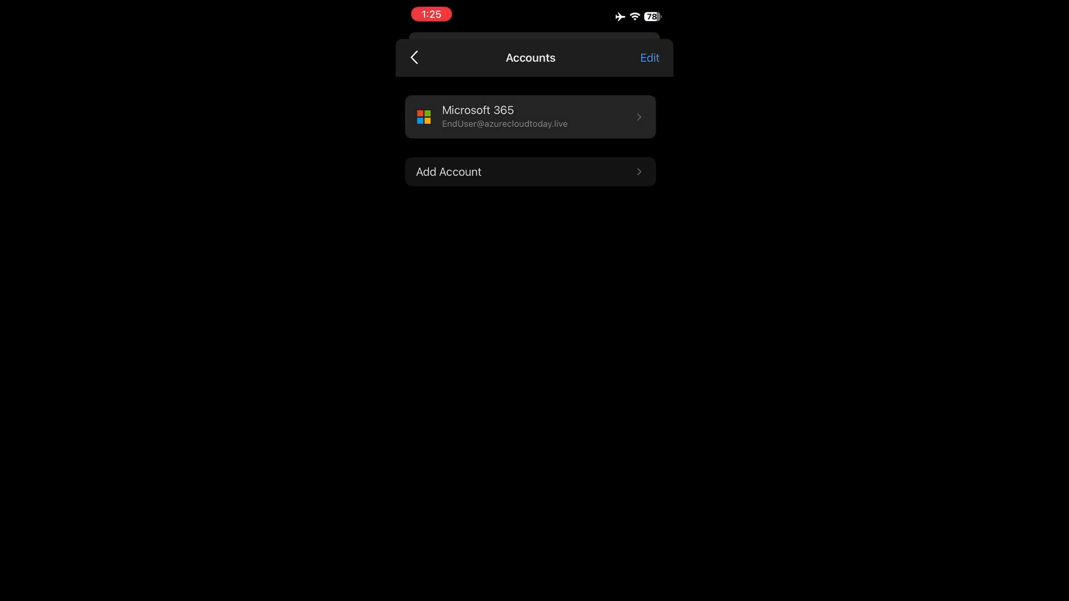
{"action": "scroll", "coordinate": [535, 335], "scroll_direction": "down", "scroll_amount": 5}
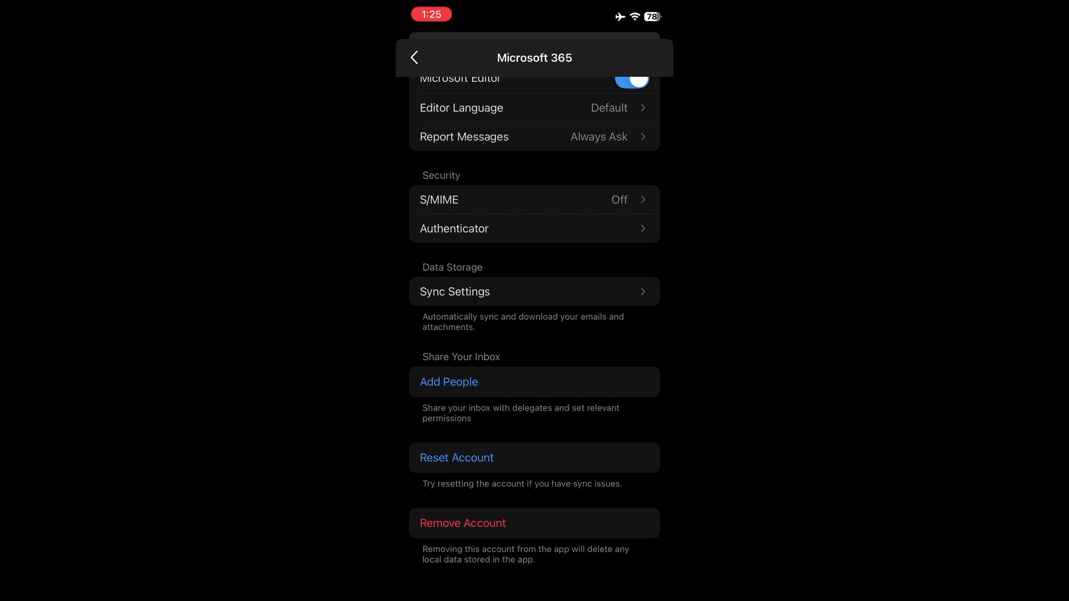
{"action": "left_click", "coordinate": [501, 292]}
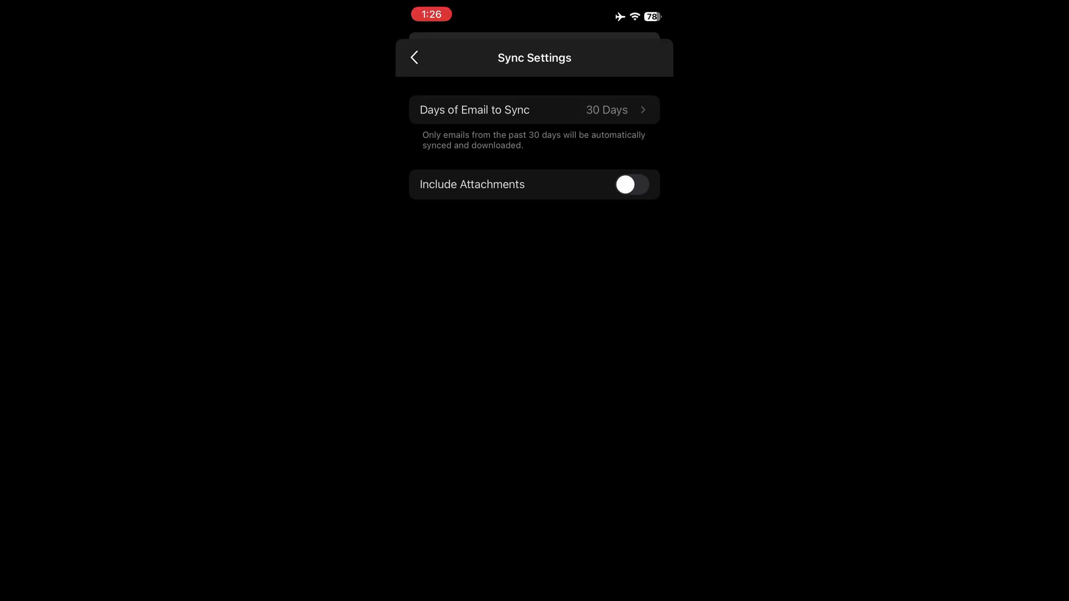
{"action": "left_click", "coordinate": [534, 110]}
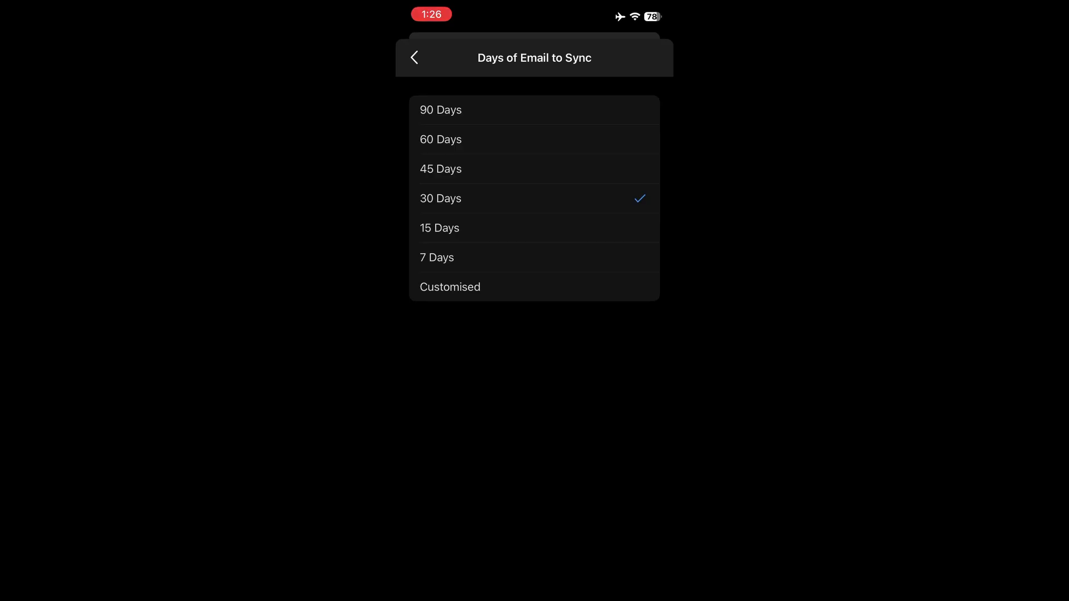
{"action": "left_click", "coordinate": [535, 110]}
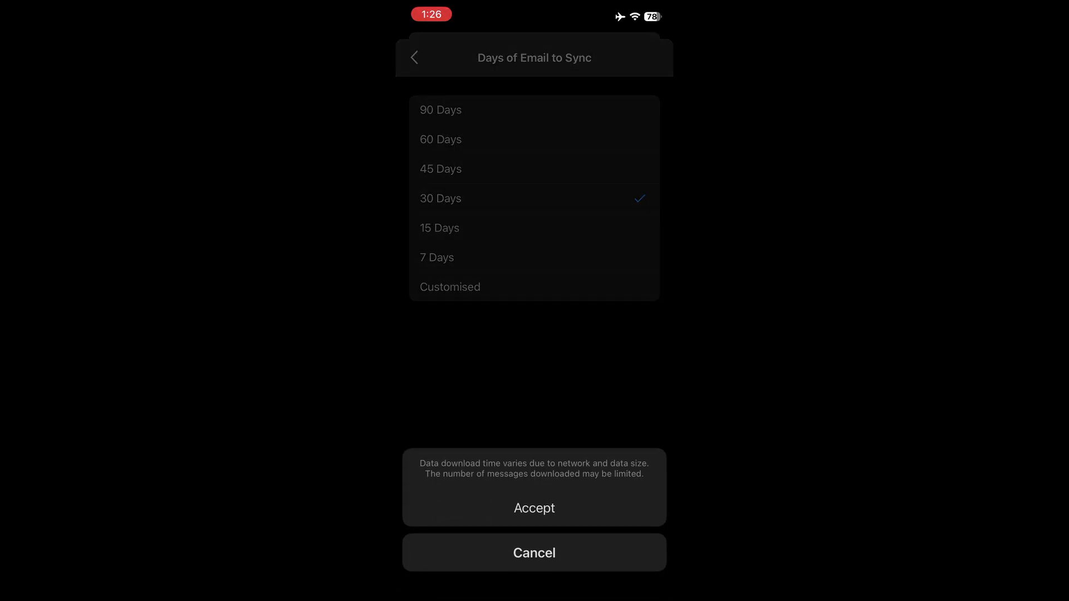
{"action": "left_click", "coordinate": [535, 508]}
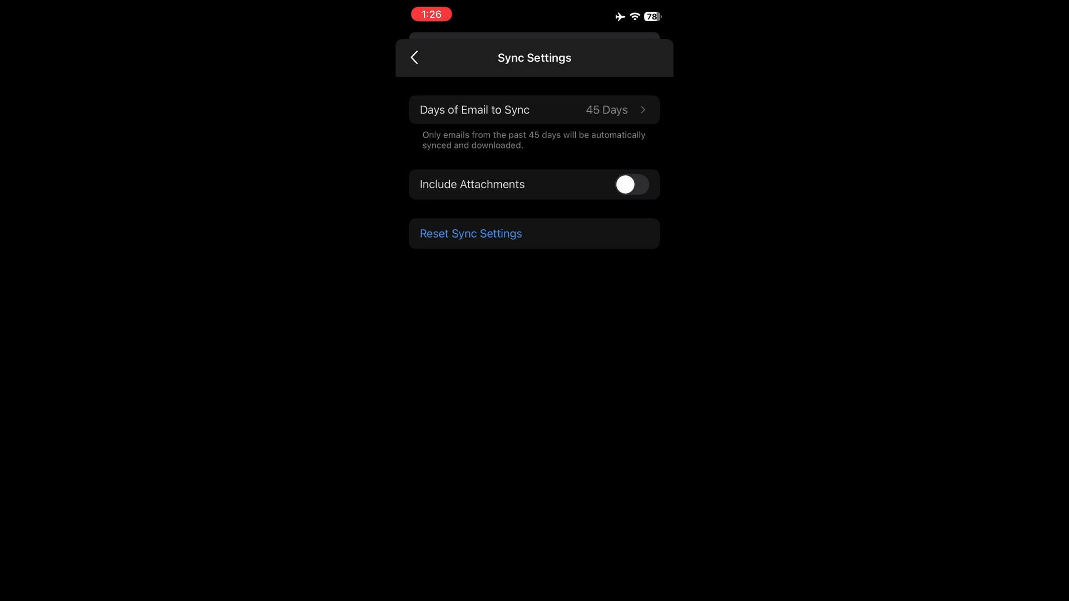